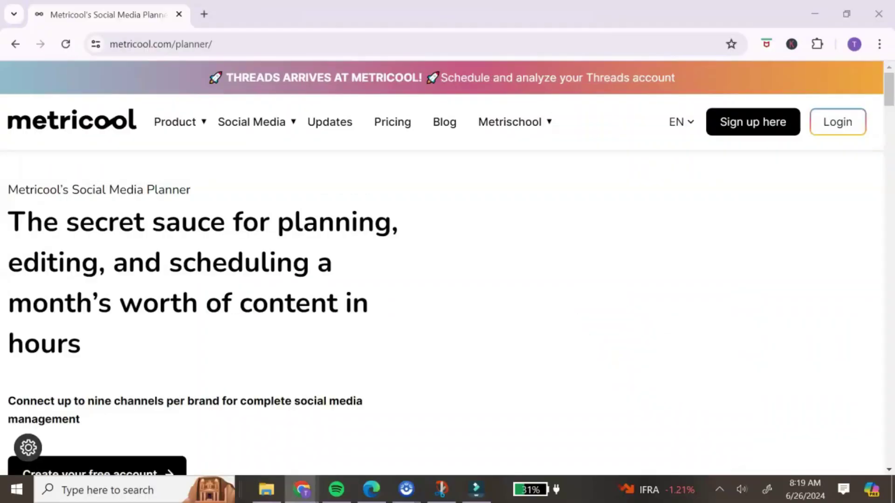
# Scroll down through the Social Media Planner landing page's feature sections.
pyautogui.scroll(-3, 443, 279)
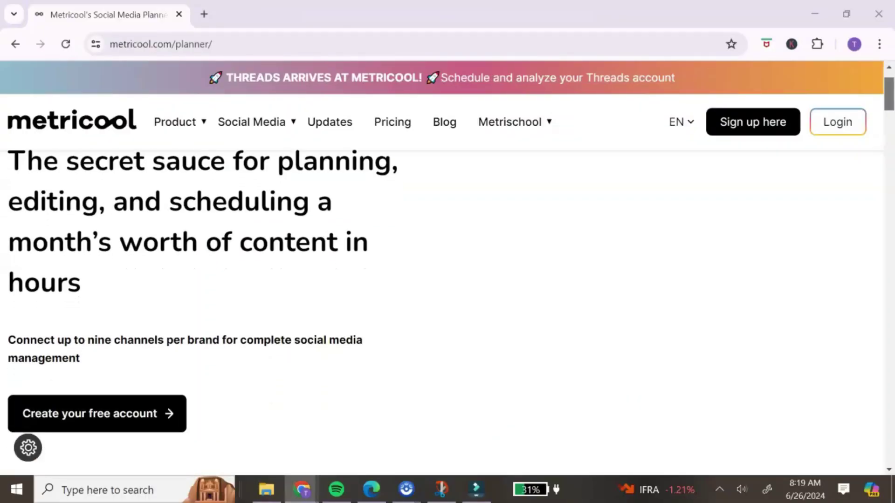
pyautogui.scroll(-3, 443, 280)
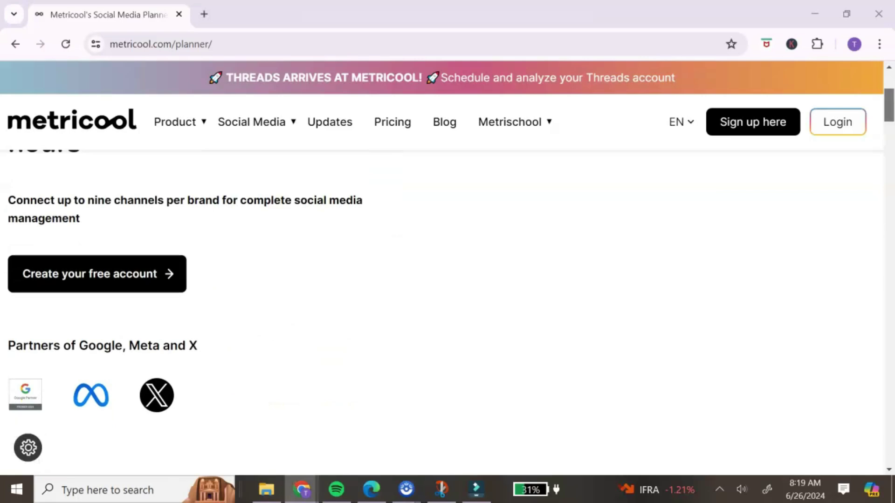
pyautogui.scroll(-2, 443, 280)
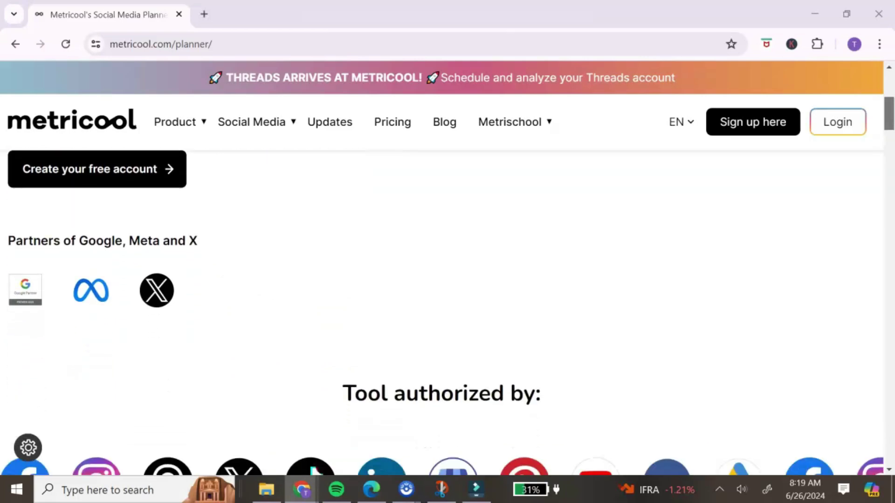
pyautogui.scroll(-2, 443, 280)
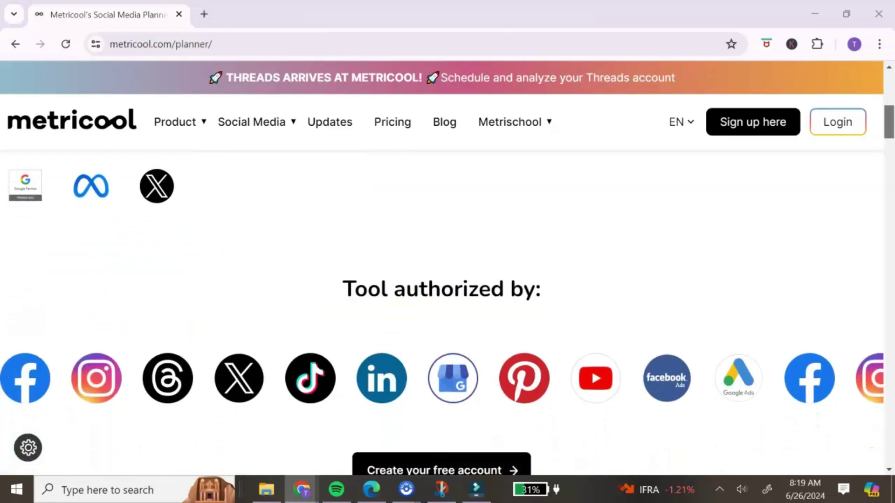
pyautogui.scroll(-3, 443, 280)
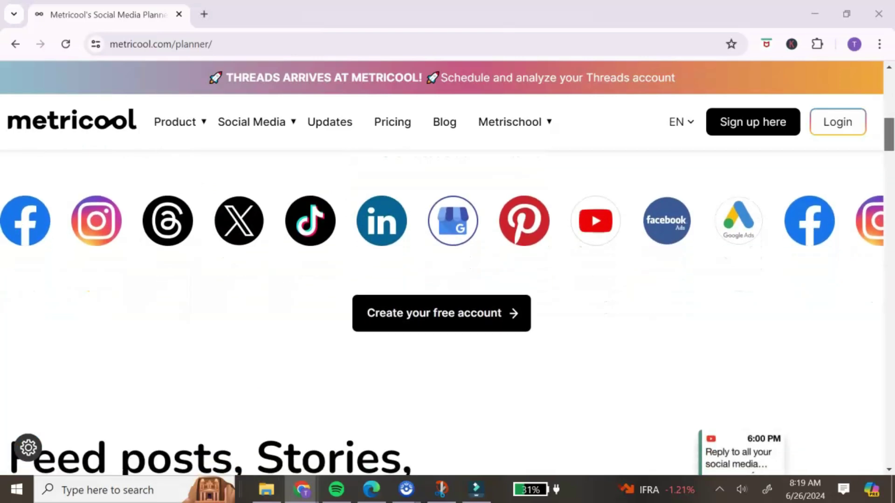
pyautogui.scroll(-4, 443, 280)
pyautogui.scroll(-3, 443, 279)
pyautogui.scroll(-4, 443, 280)
pyautogui.scroll(-5, 442, 279)
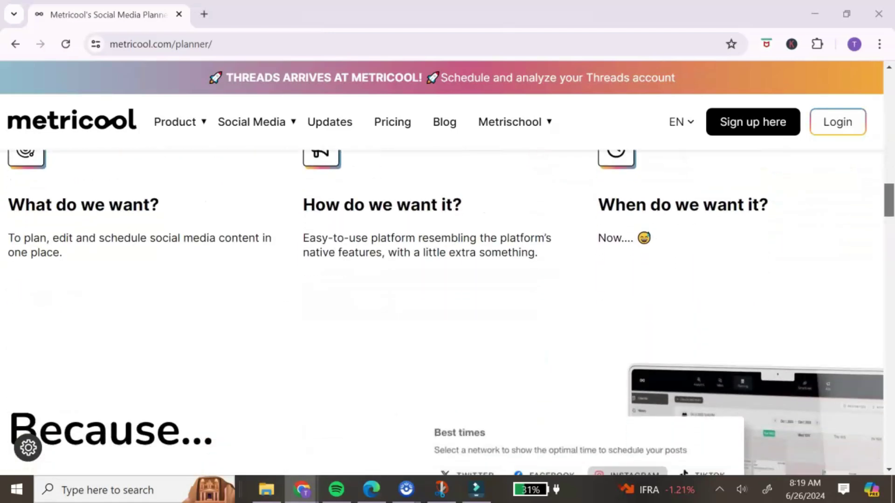
pyautogui.scroll(-3, 442, 280)
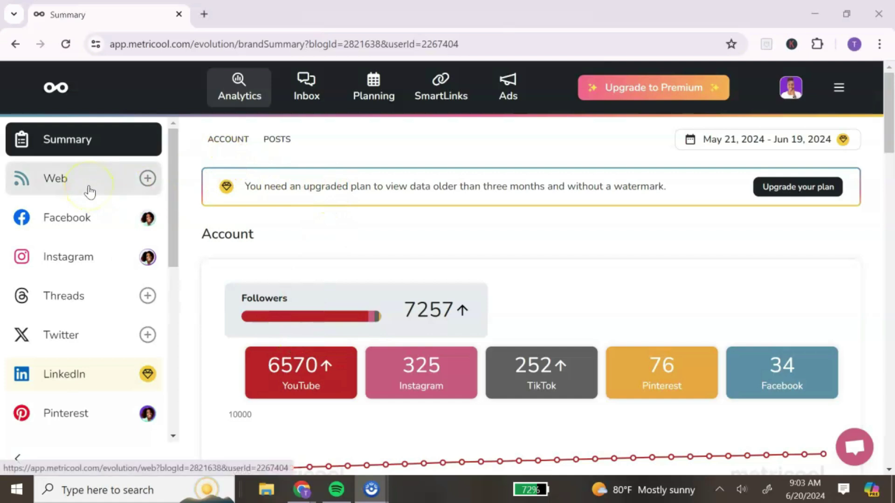
# Step through the networks listed in the Analytics sidebar.
pyautogui.click(90, 218)
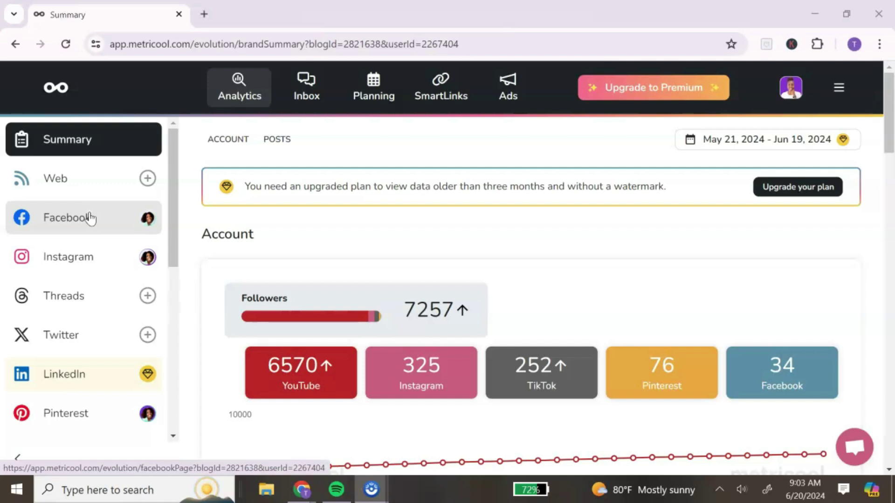
pyautogui.click(86, 257)
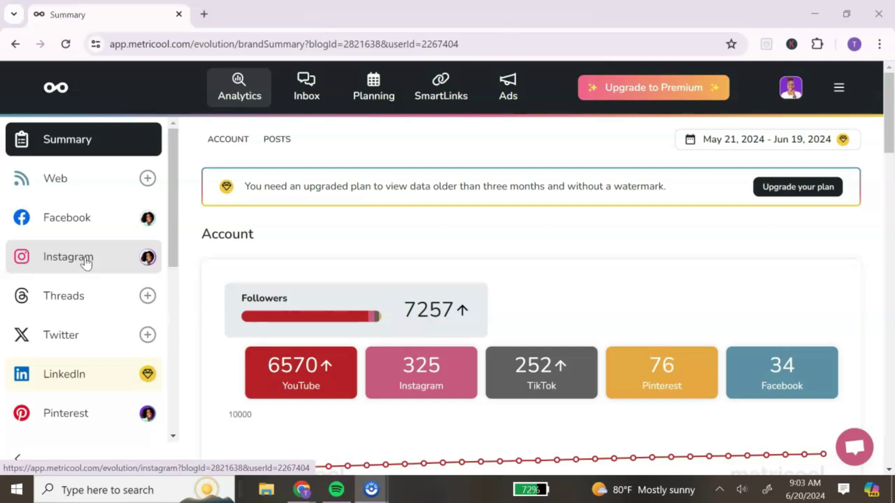
pyautogui.click(80, 299)
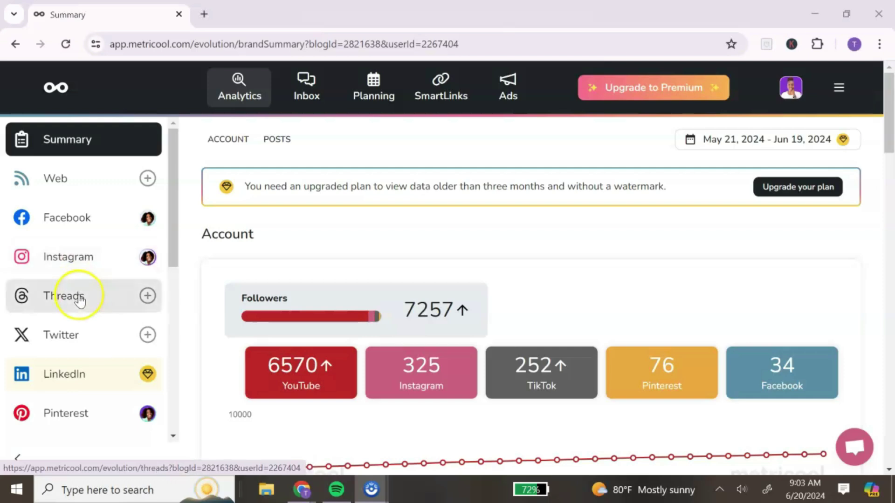
pyautogui.scroll(-1, 80, 336)
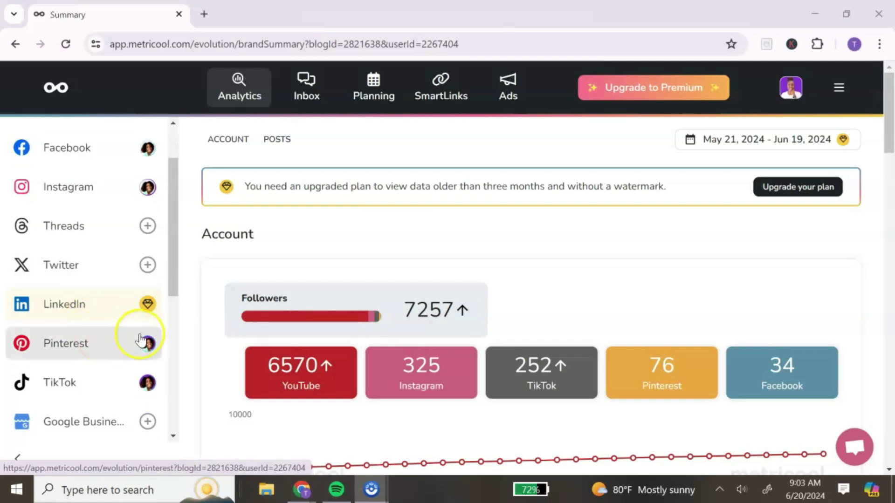
pyautogui.click(92, 383)
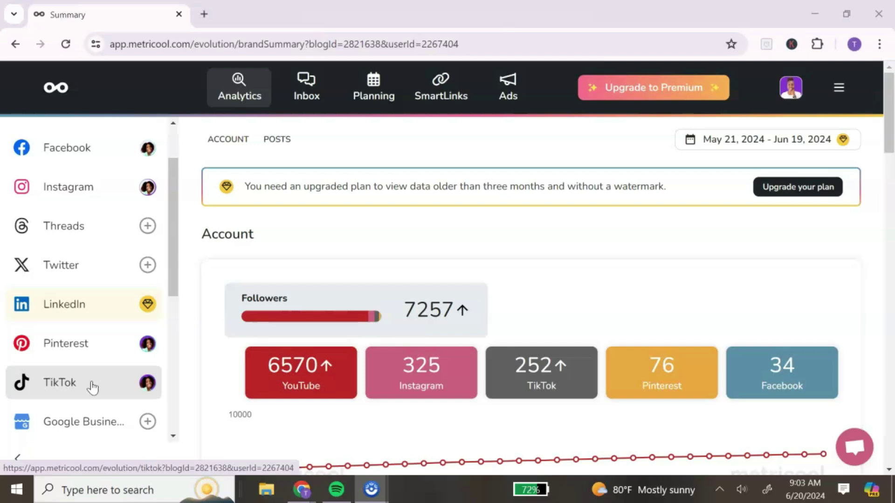
# Scroll the sidebar to the bottom and open Reports for May 1–31, 2024.
pyautogui.click(173, 436)
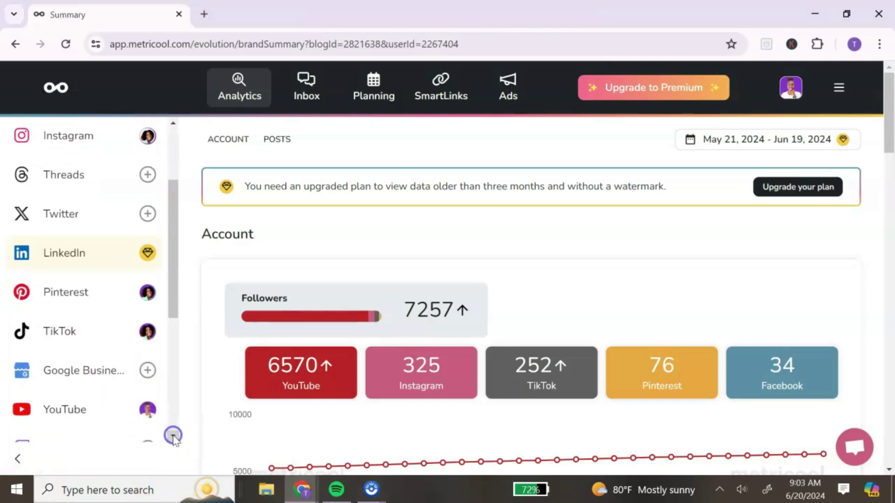
pyautogui.click(173, 435)
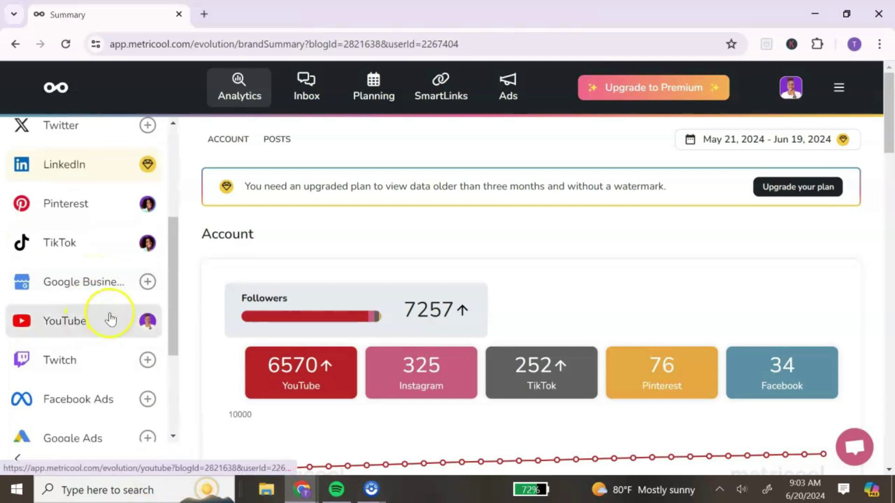
pyautogui.scroll(-1, 104, 357)
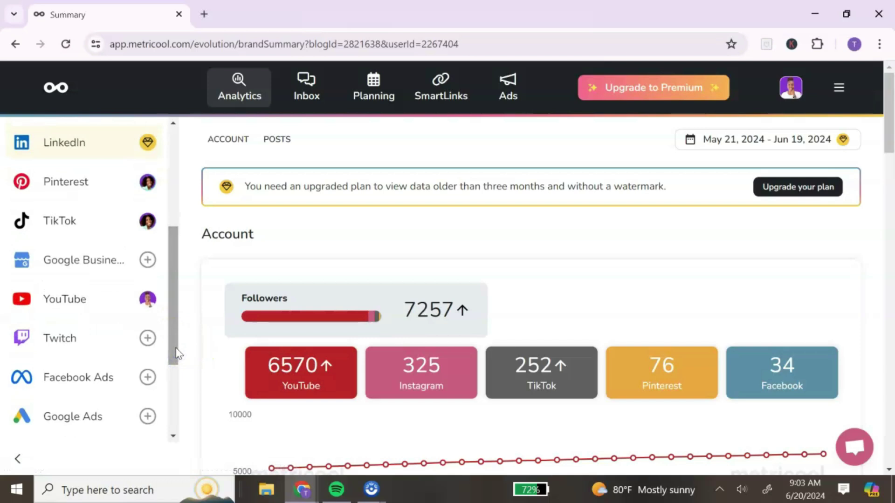
pyautogui.moveTo(177, 354); pyautogui.dragTo(181, 379)
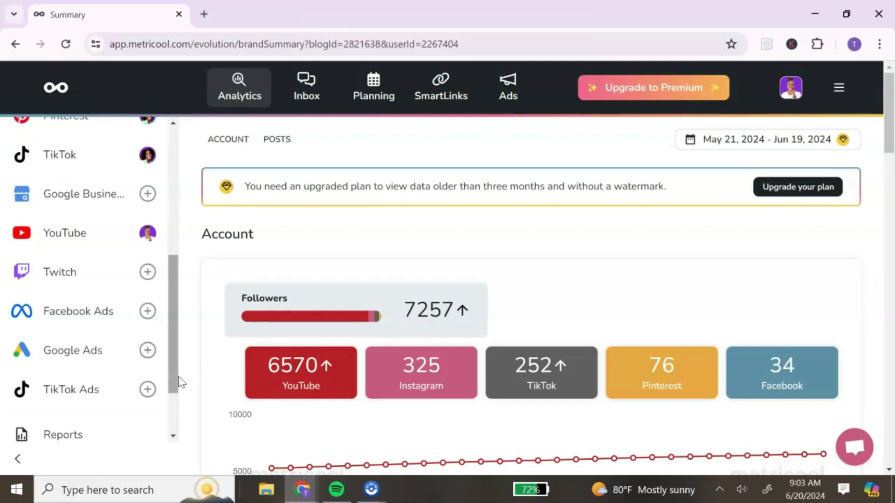
pyautogui.moveTo(181, 382); pyautogui.dragTo(175, 423)
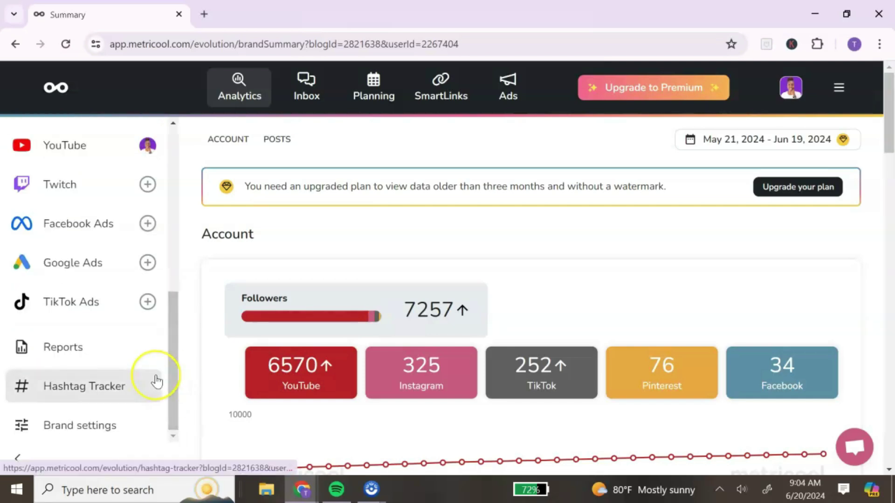
pyautogui.click(139, 353)
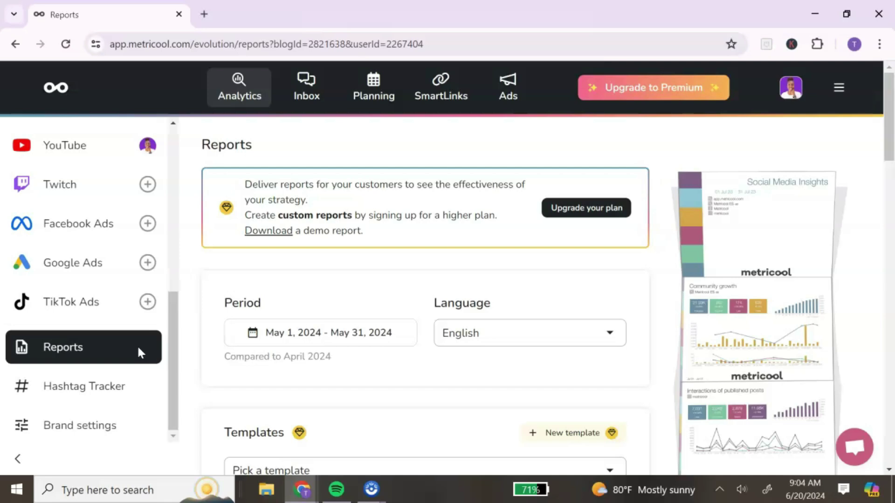
# Review the Hashtag Tracker's new tracking session form, then open Brand settings connections.
pyautogui.click(136, 383)
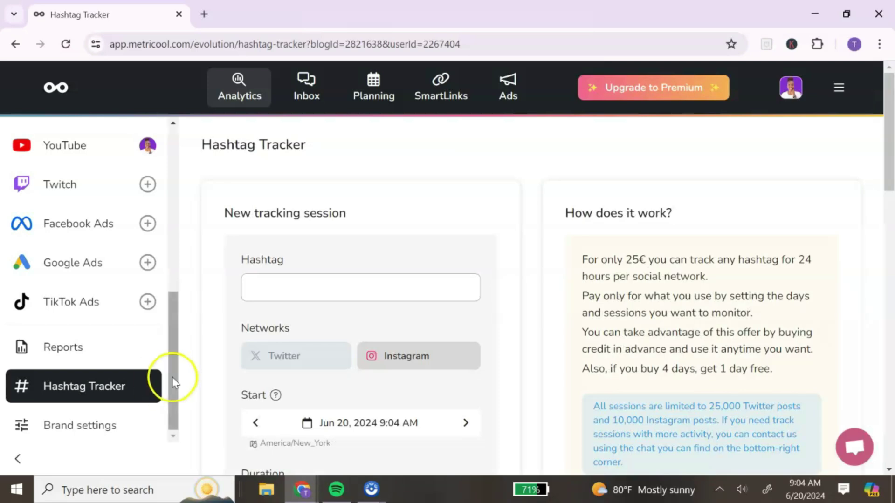
pyautogui.scroll(-5, 476, 332)
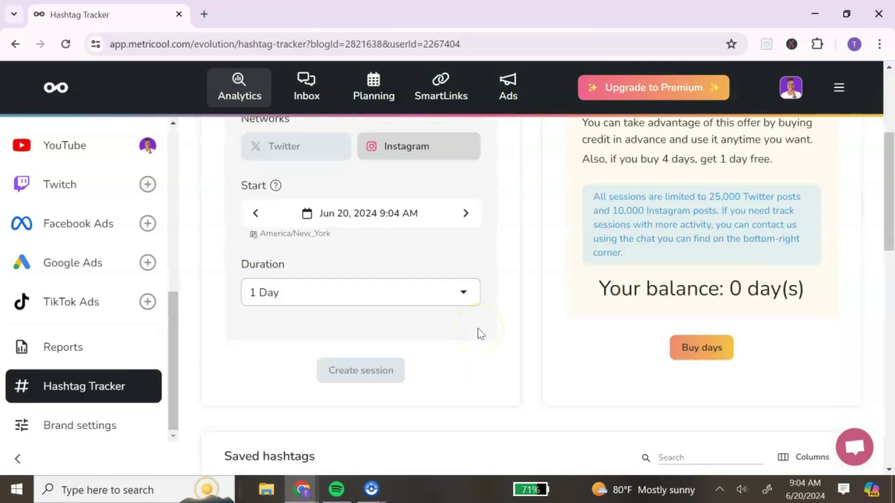
pyautogui.scroll(3, 636, 334)
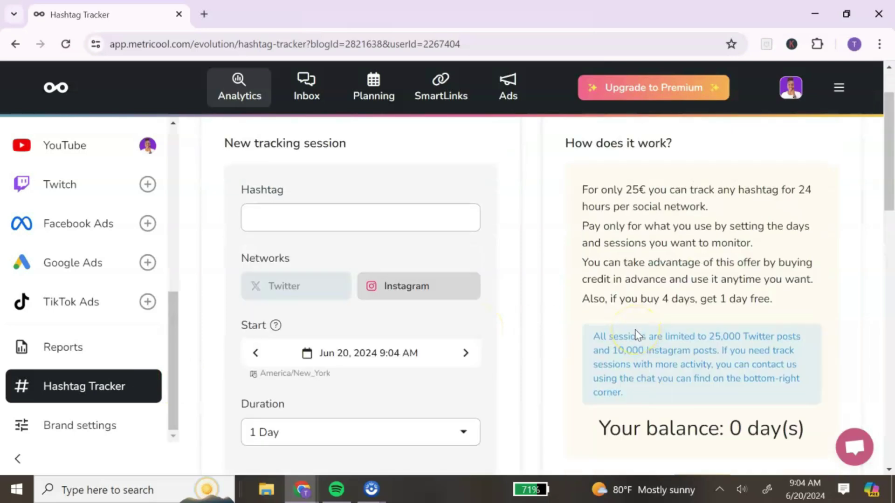
pyautogui.click(110, 437)
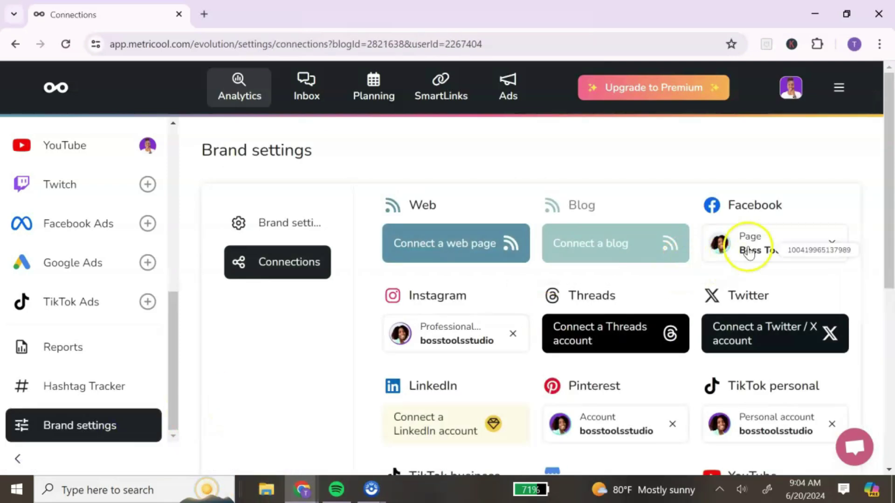
# Scroll the Connections list of Facebook, Instagram, Pinterest and TikTok accounts.
pyautogui.scroll(-4, 743, 243)
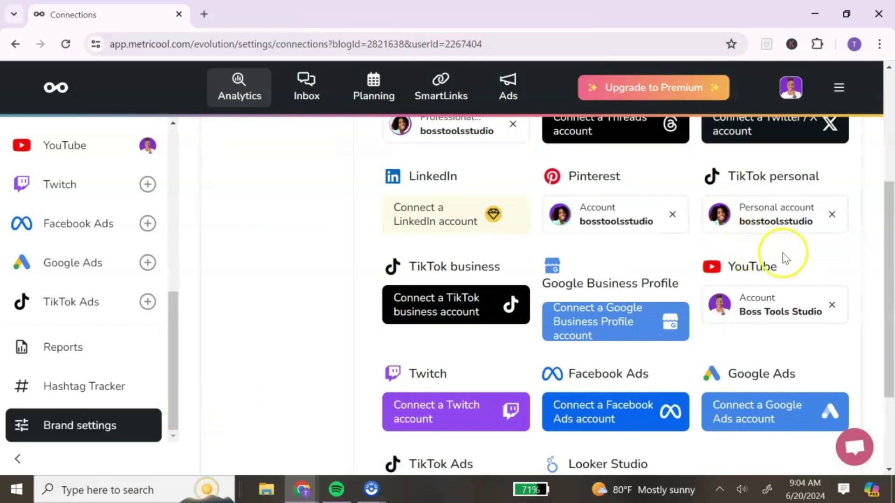
pyautogui.scroll(4, 786, 259)
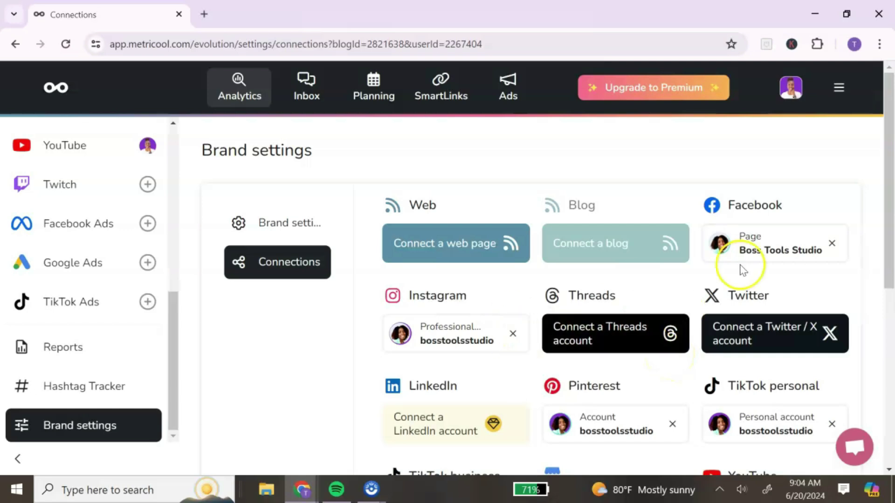
pyautogui.scroll(-3, 657, 231)
pyautogui.scroll(3, 713, 296)
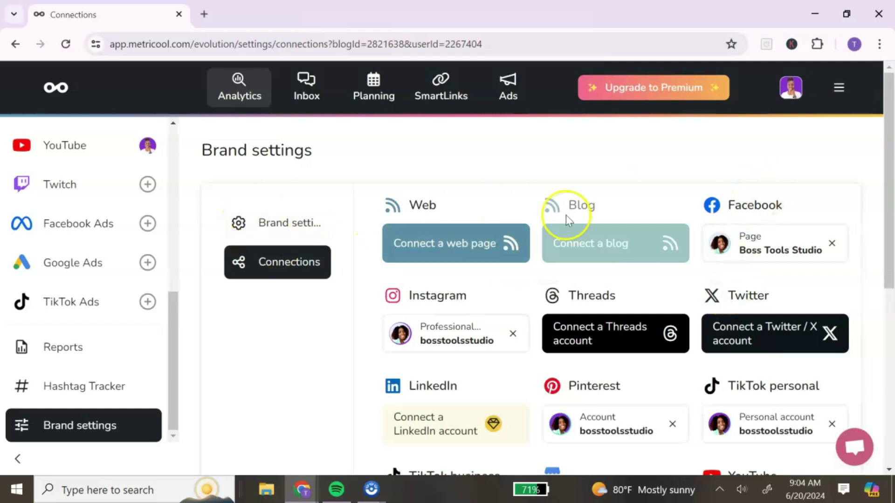
# Reopen Connections from the account menu, then return to the Analytics summary of 7257 followers.
pyautogui.click(837, 91)
pyautogui.click(816, 160)
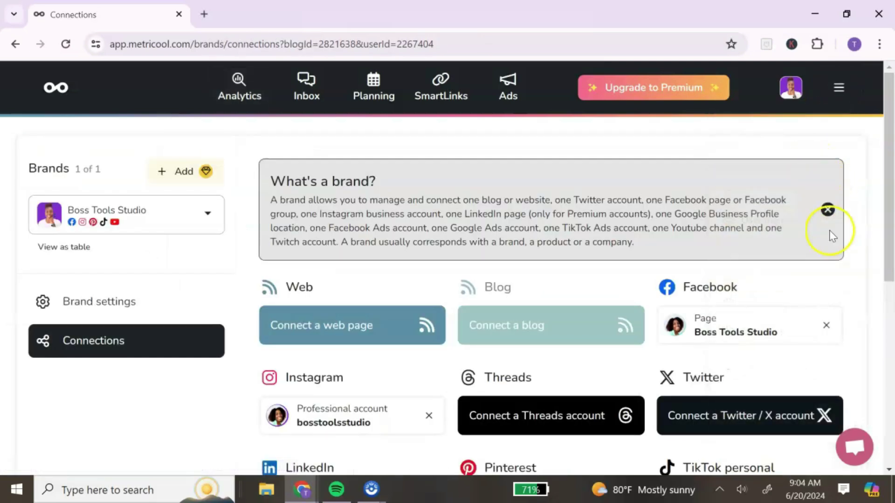
pyautogui.scroll(-3, 849, 228)
pyautogui.scroll(-3, 849, 228)
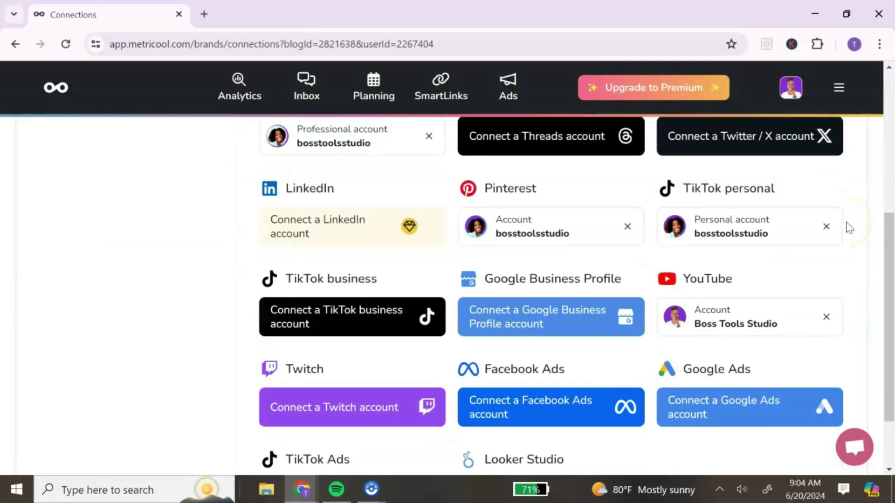
pyautogui.scroll(-2, 849, 228)
pyautogui.scroll(7, 849, 228)
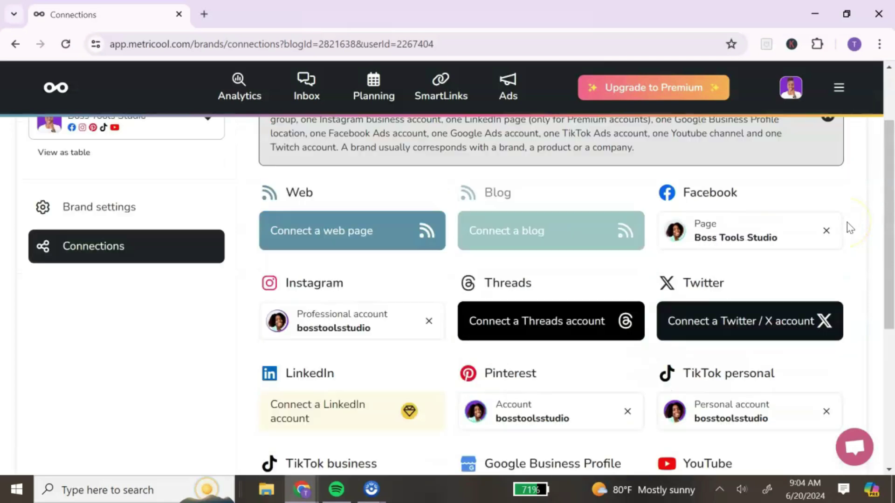
pyautogui.scroll(1, 847, 226)
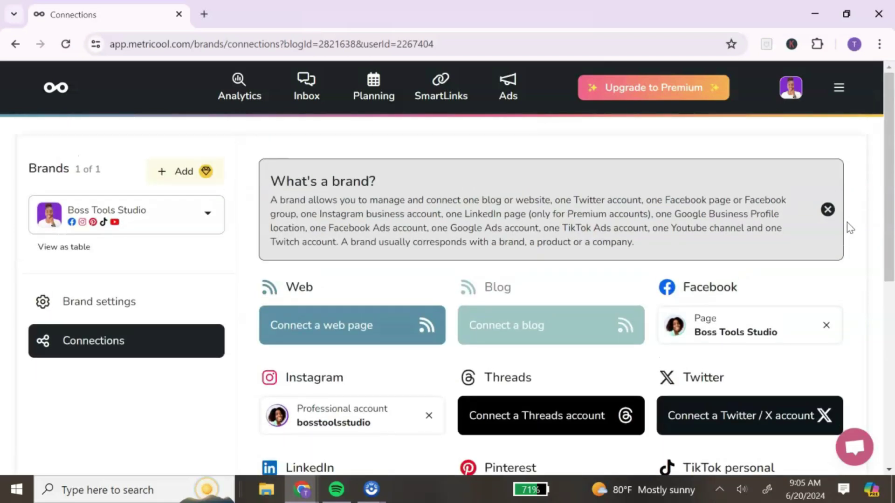
pyautogui.click(237, 91)
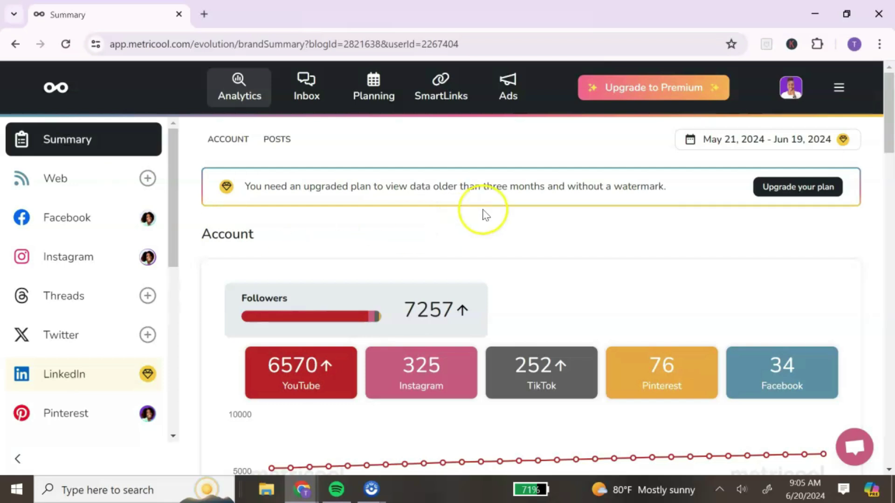
# Scan the Summary, then view Pinterest analytics showing 76 followers and 25 following.
pyautogui.scroll(-8, 483, 212)
pyautogui.scroll(-7, 486, 216)
pyautogui.scroll(14, 486, 212)
pyautogui.scroll(3, 486, 210)
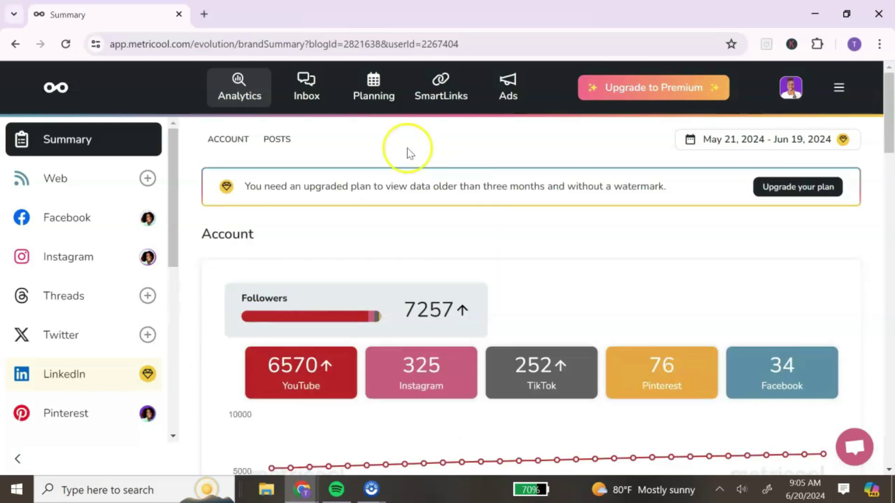
pyautogui.click(114, 412)
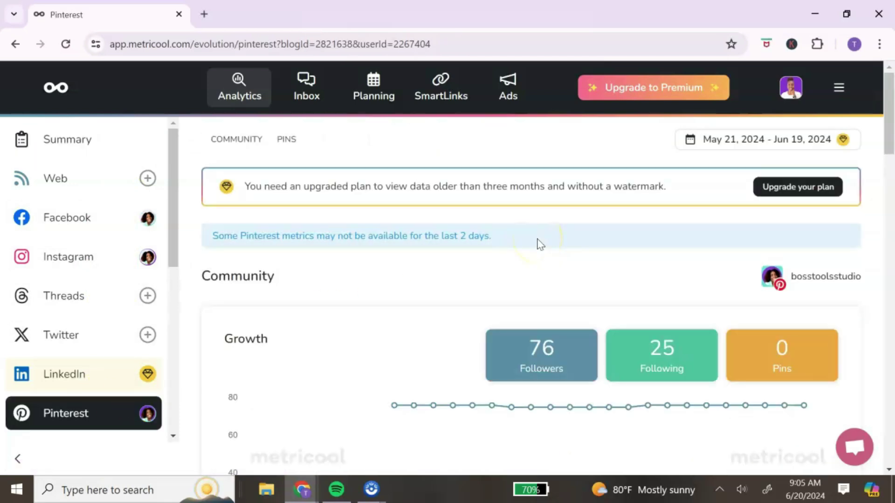
pyautogui.scroll(-5, 539, 264)
pyautogui.scroll(5, 538, 262)
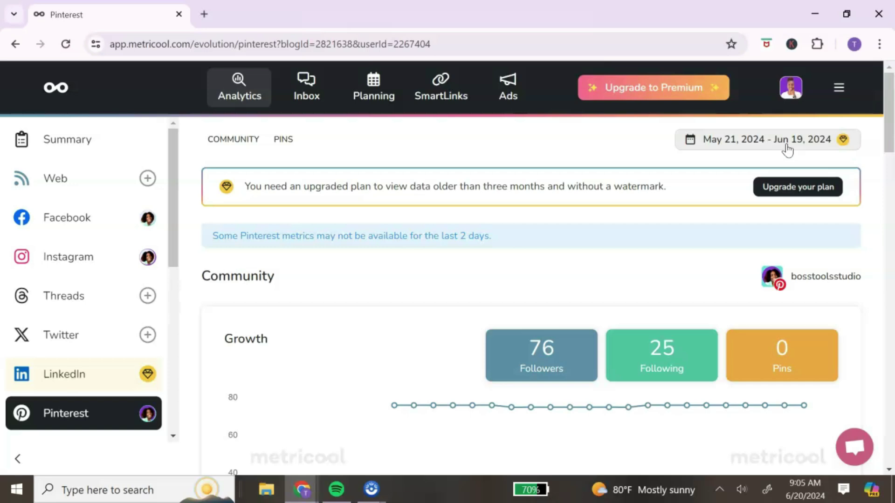
# Visit Inbox, SmartLinks and Ads, then show the May 26–Jul 6 Planning calendar.
pyautogui.click(302, 93)
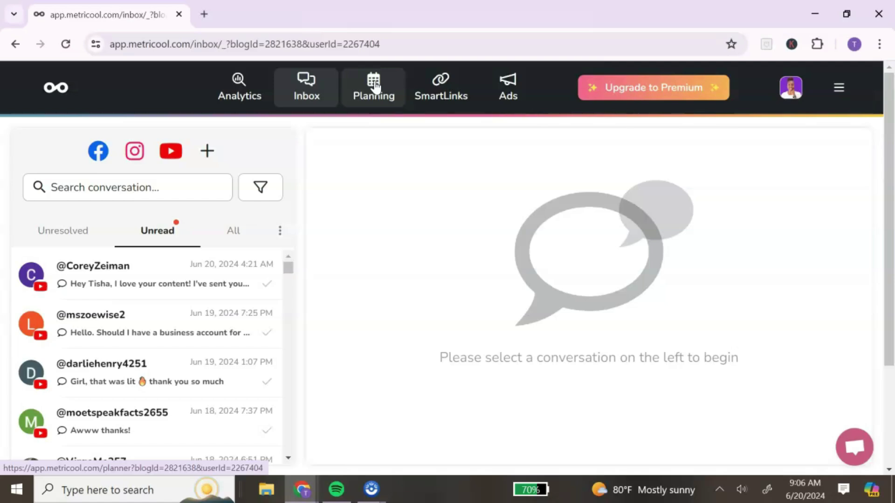
pyautogui.click(453, 89)
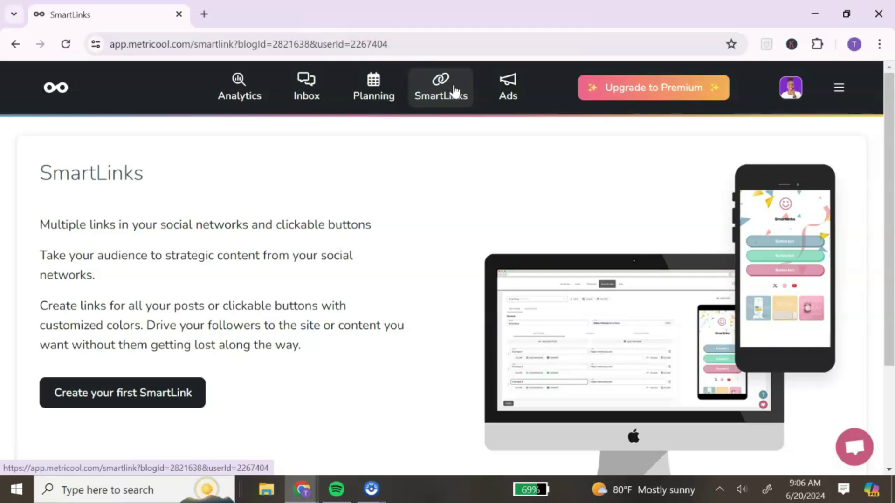
pyautogui.click(513, 87)
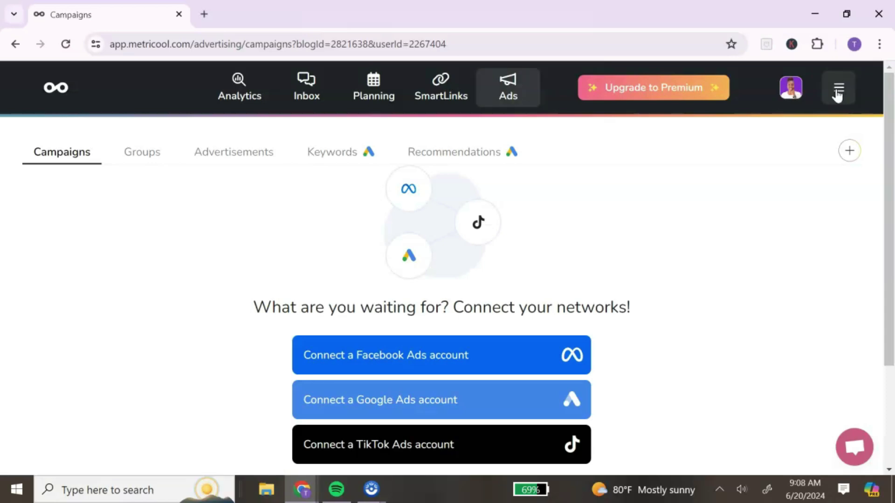
pyautogui.click(383, 94)
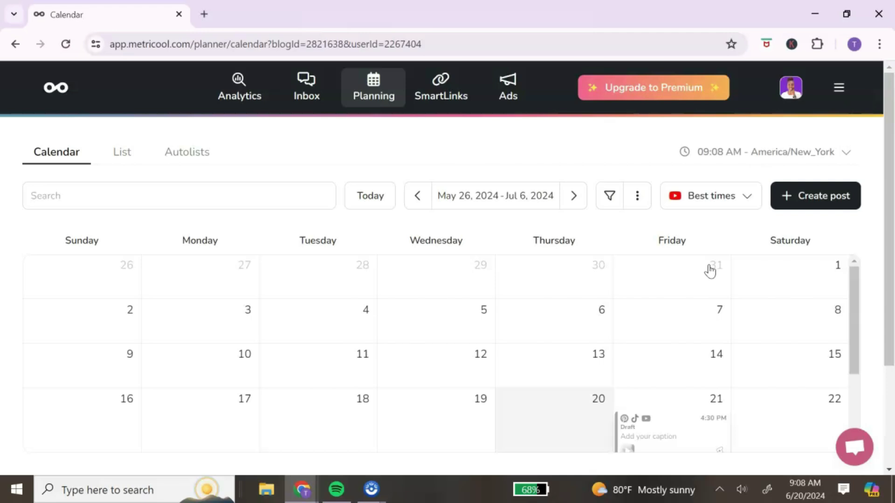
# Scroll the calendar, page back and forward to May 26–Jul 6, and open the filters.
pyautogui.scroll(-1, 723, 354)
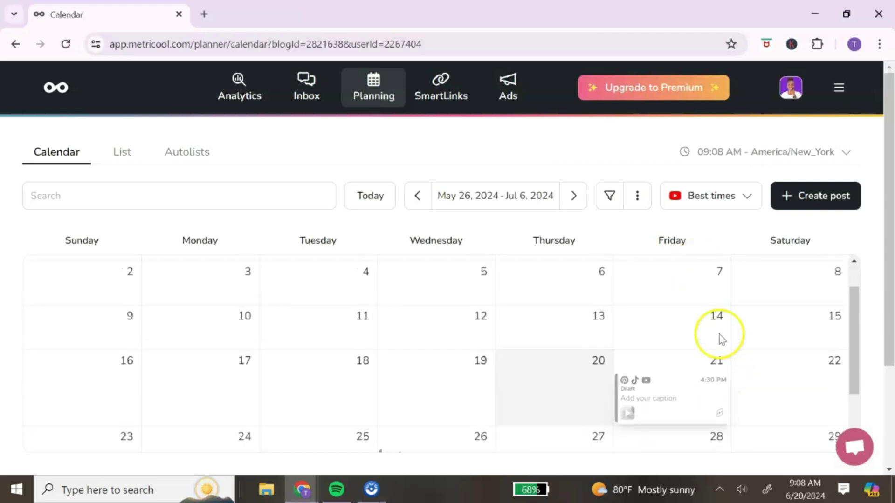
pyautogui.scroll(-1, 720, 339)
pyautogui.scroll(-1, 720, 340)
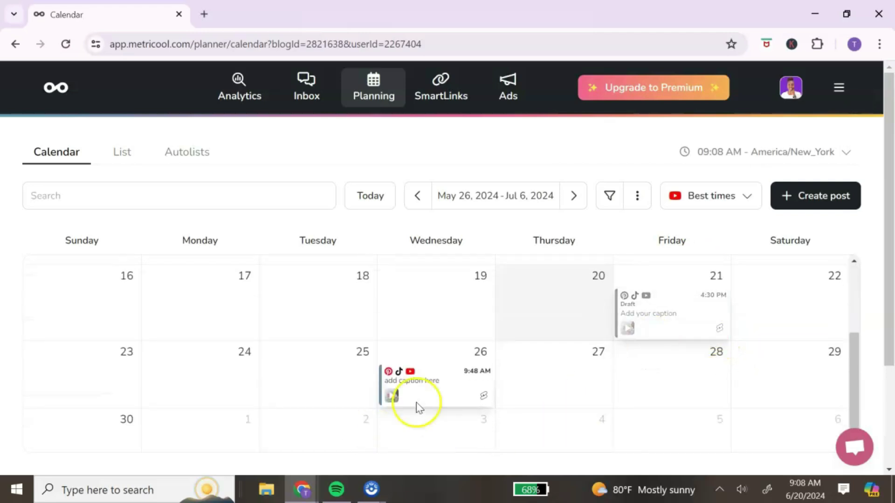
pyautogui.scroll(1, 643, 363)
pyautogui.scroll(-1, 655, 358)
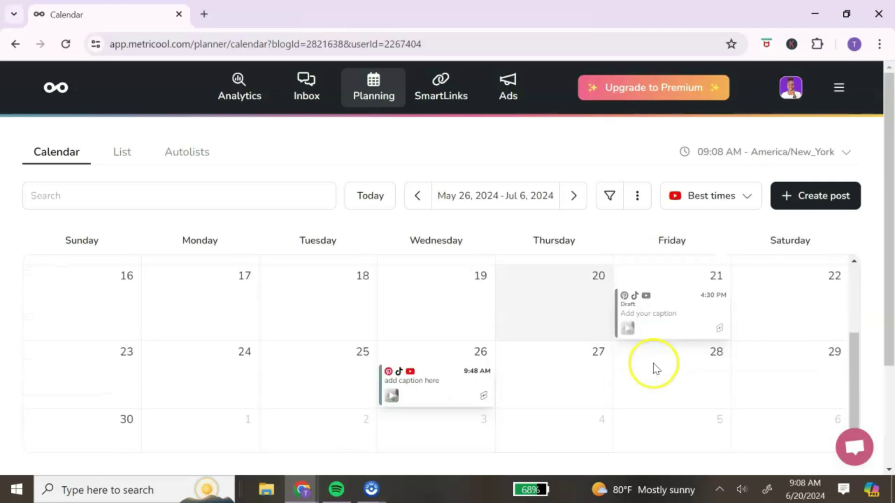
pyautogui.scroll(3, 620, 373)
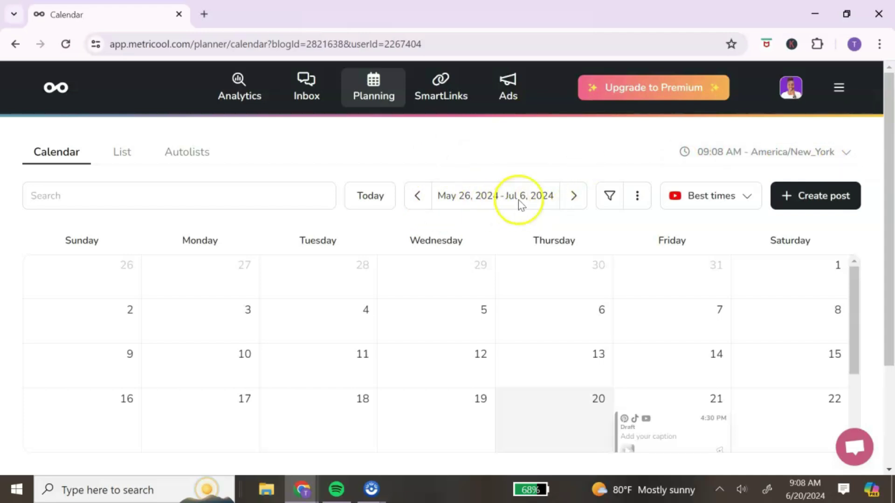
pyautogui.click(416, 196)
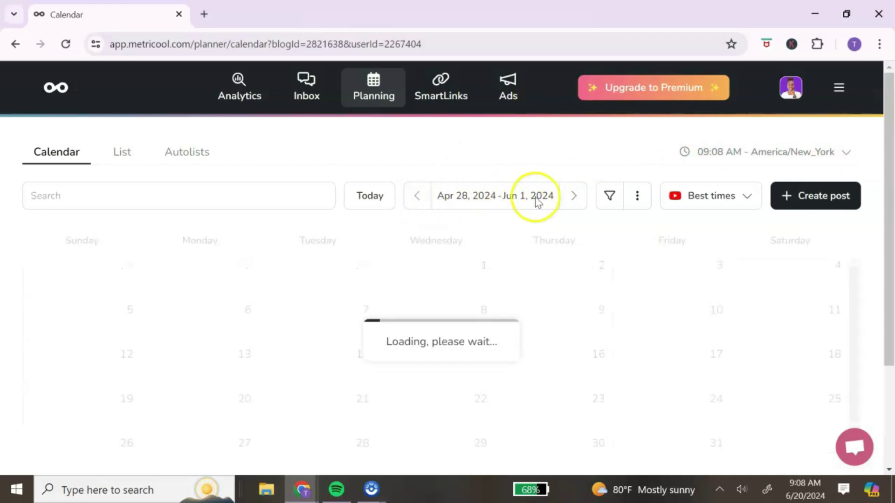
pyautogui.click(573, 196)
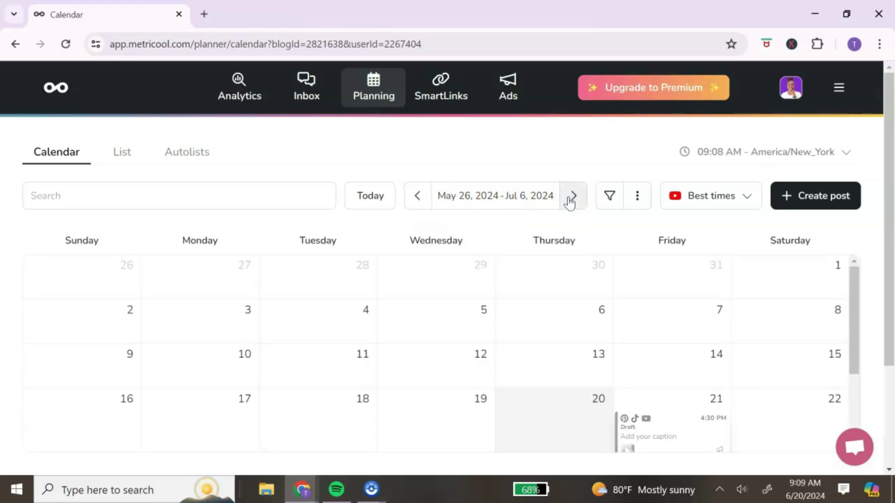
pyautogui.click(610, 196)
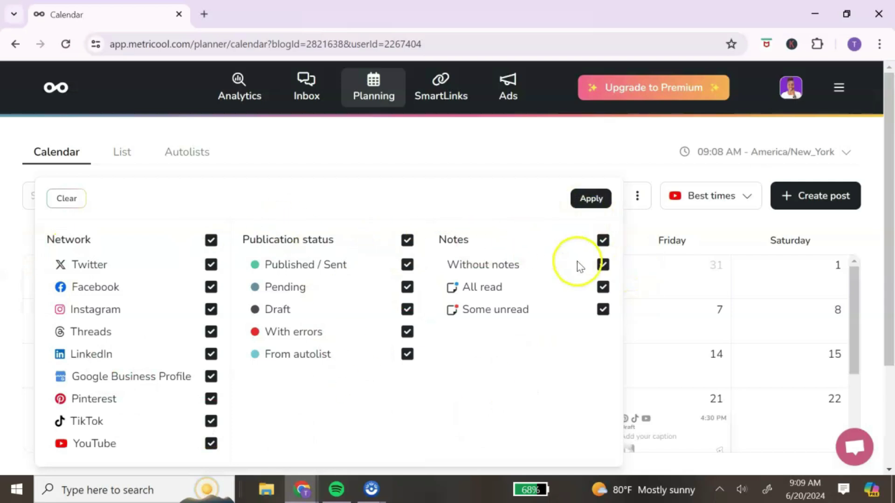
# Dismiss the filters and the ⋮ Calendar view menu, returning to the May 26–Jul 6 month.
pyautogui.click(653, 233)
pyautogui.click(639, 198)
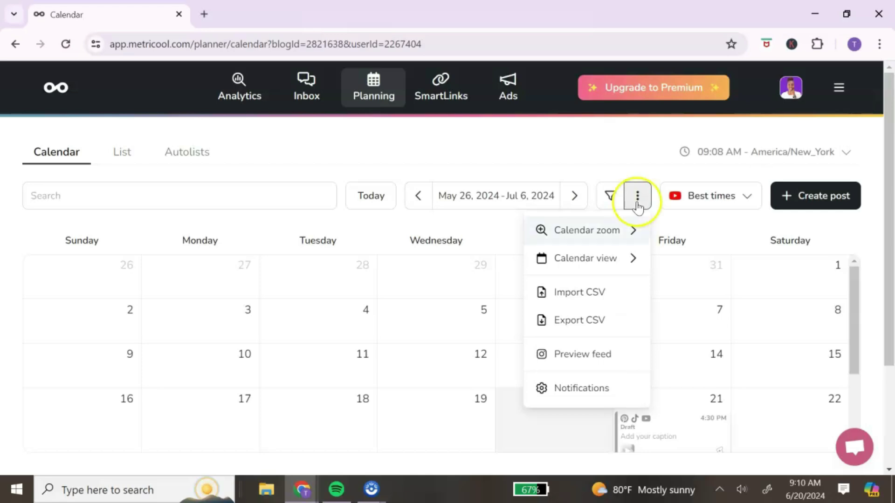
pyautogui.moveTo(625, 260)
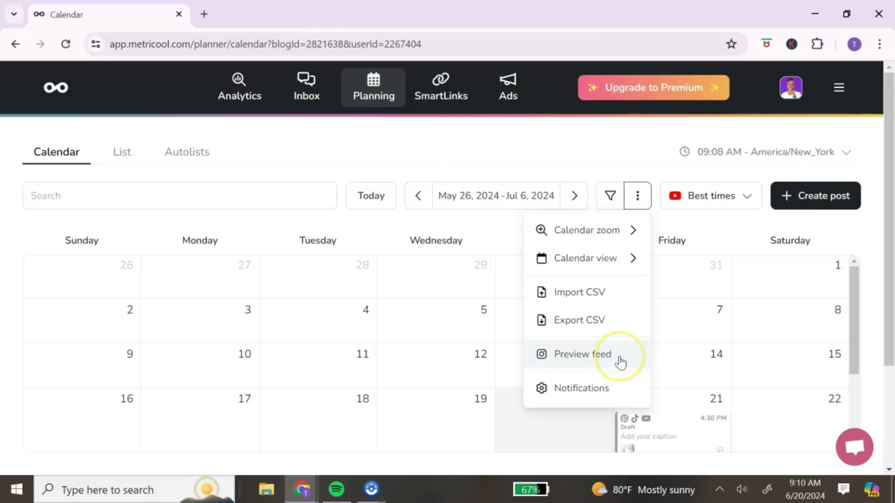
pyautogui.click(680, 222)
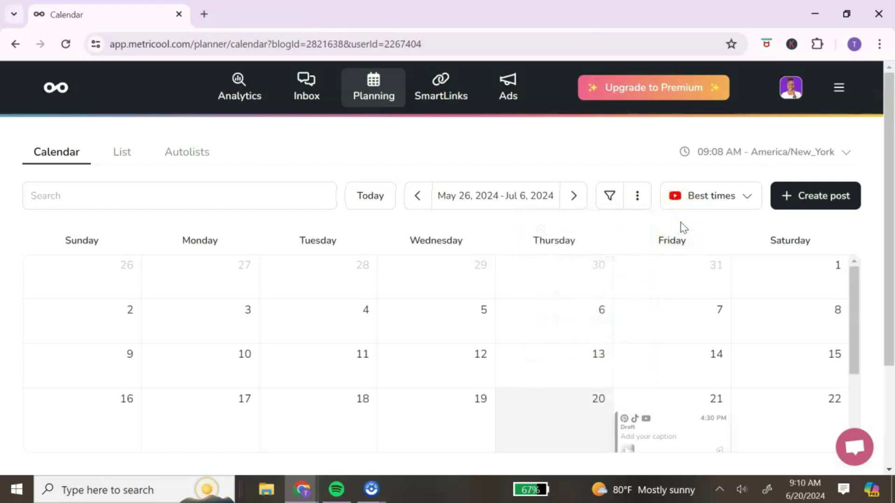
pyautogui.click(757, 194)
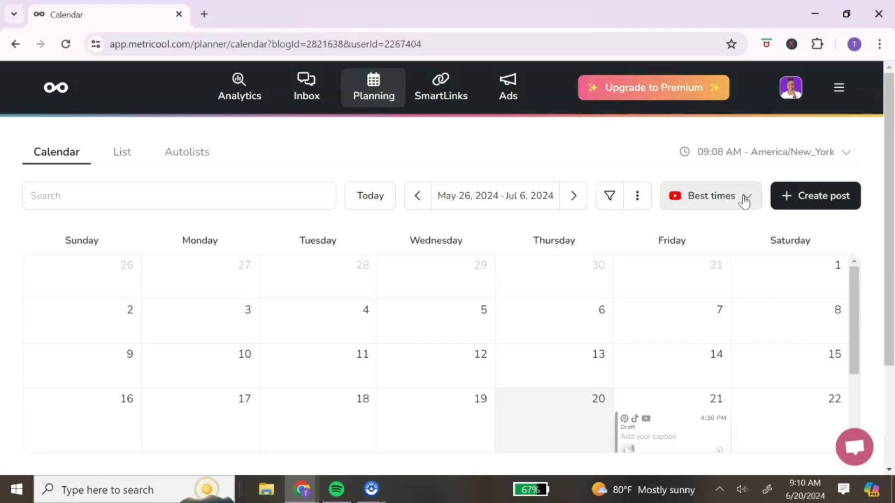
# Switch the calendar to Week view for May 26–Jun 1.
pyautogui.click(639, 202)
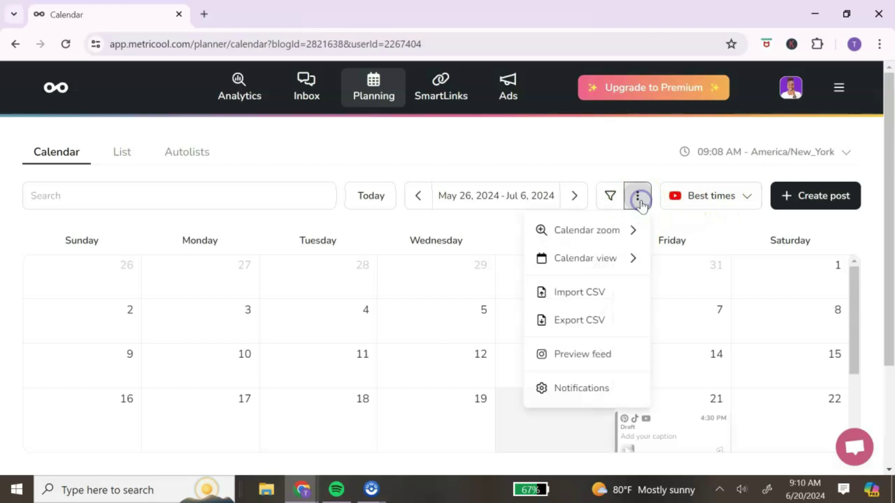
pyautogui.click(632, 259)
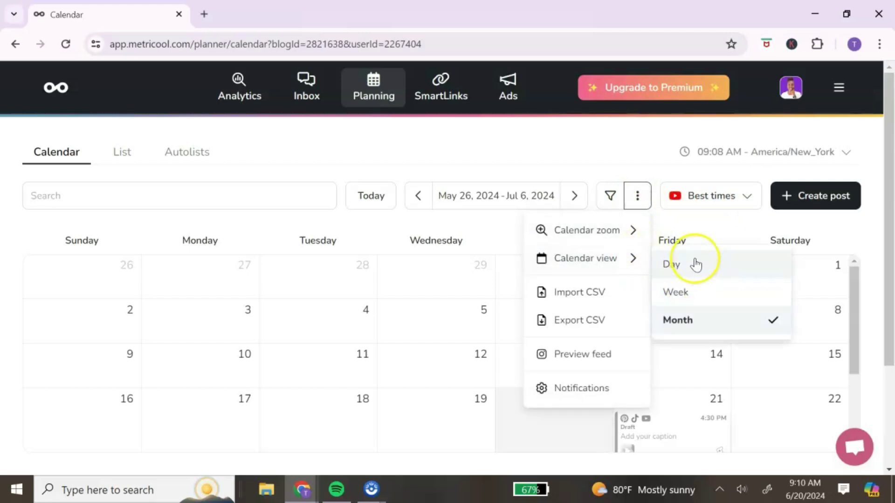
pyautogui.click(699, 293)
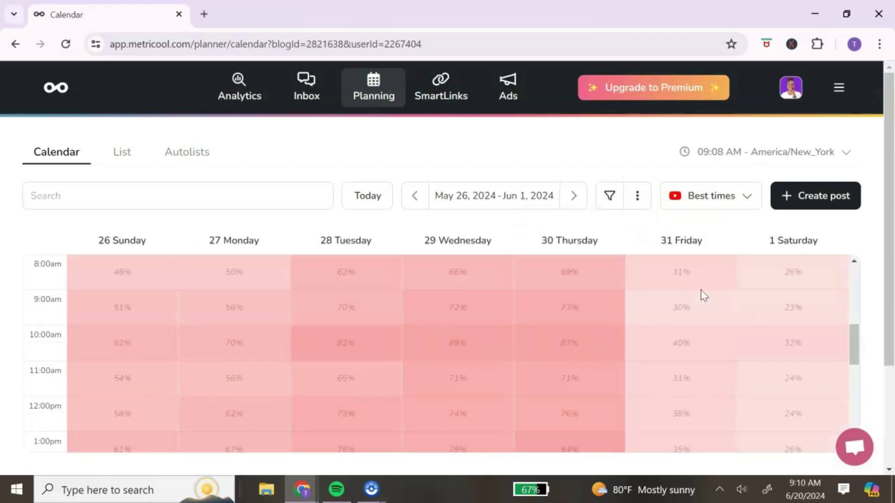
# Show YouTube best-time percentages, peaking at 89% on Wednesday 10:00am.
pyautogui.click(747, 196)
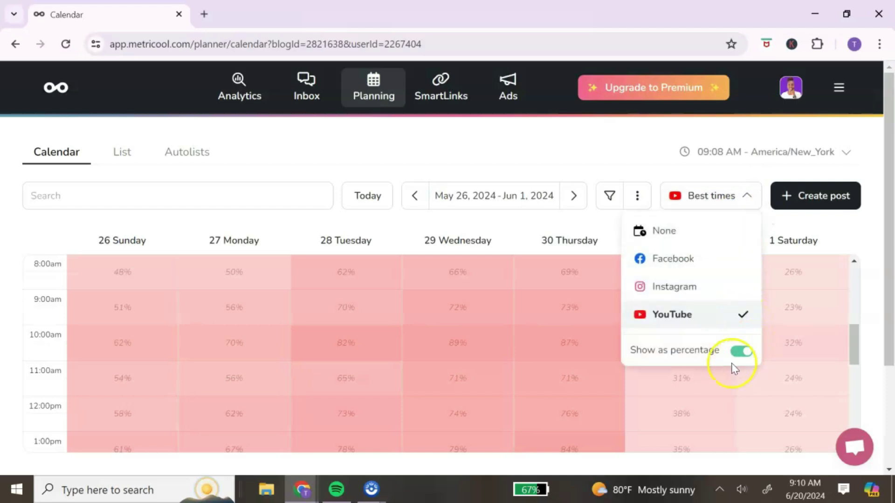
pyautogui.click(593, 229)
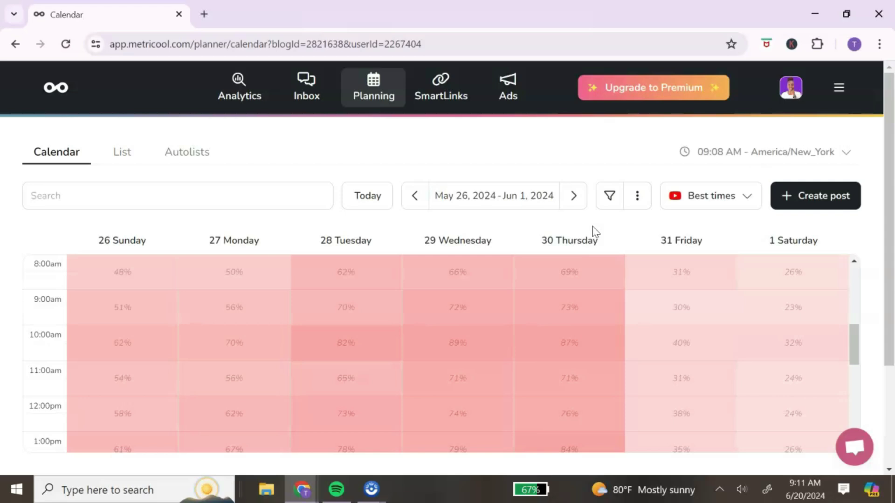
pyautogui.click(687, 306)
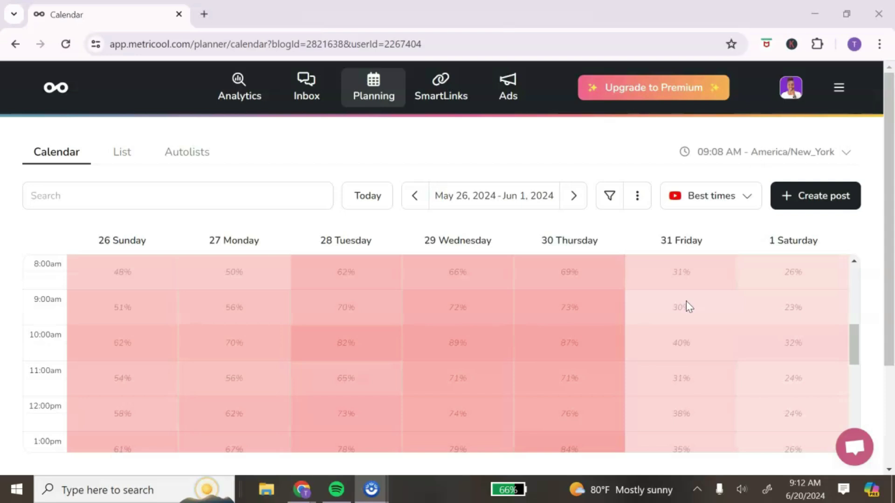
pyautogui.click(699, 293)
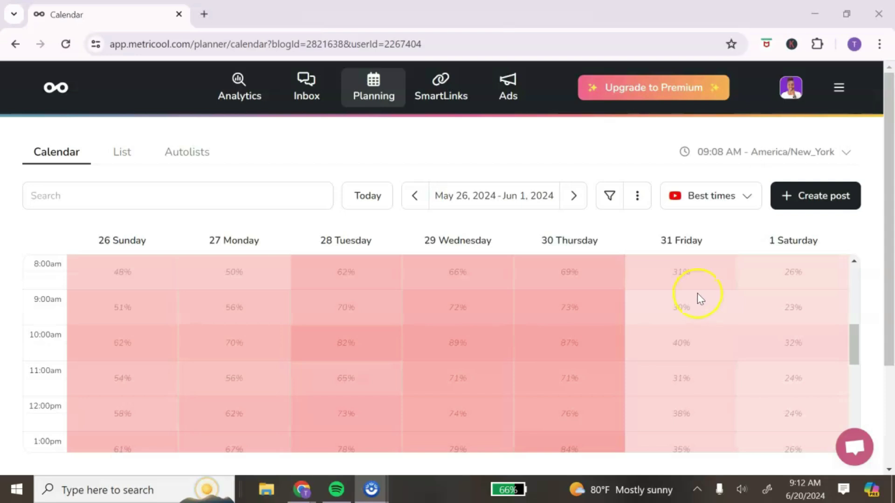
pyautogui.click(747, 198)
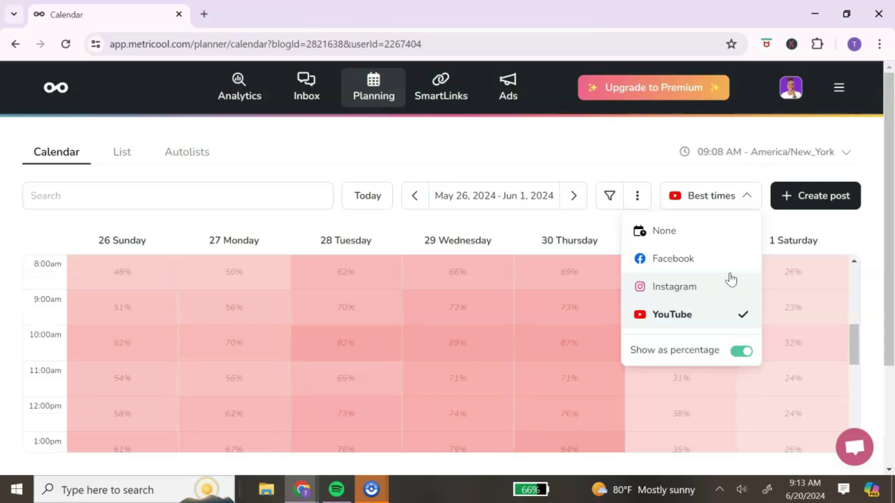
pyautogui.click(810, 221)
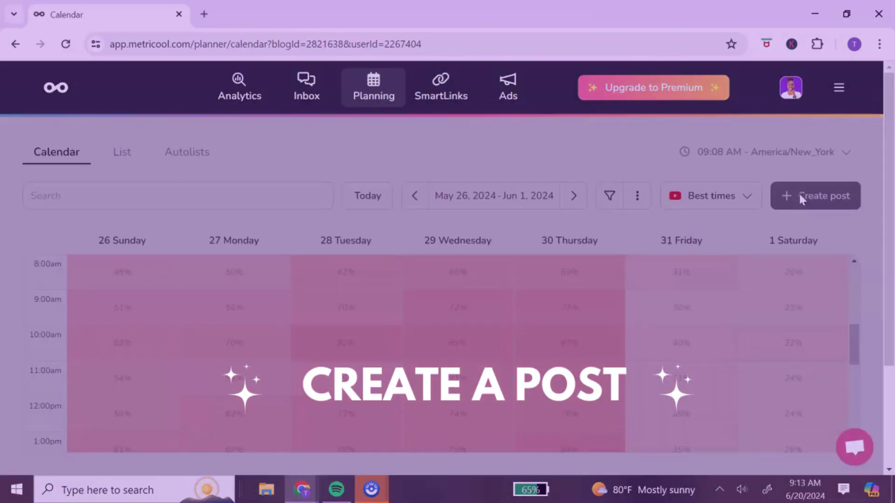
# Start a new post and remove Pinterest and YouTube from its networks.
pyautogui.click(799, 195)
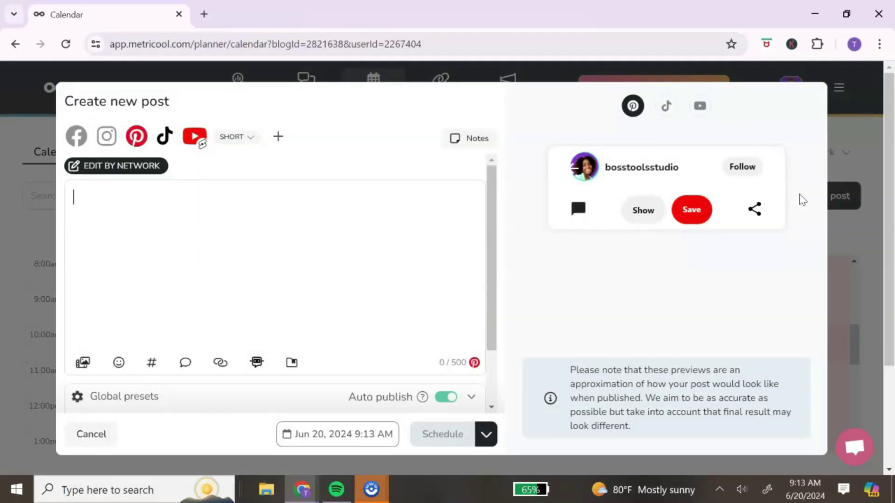
pyautogui.click(61, 148)
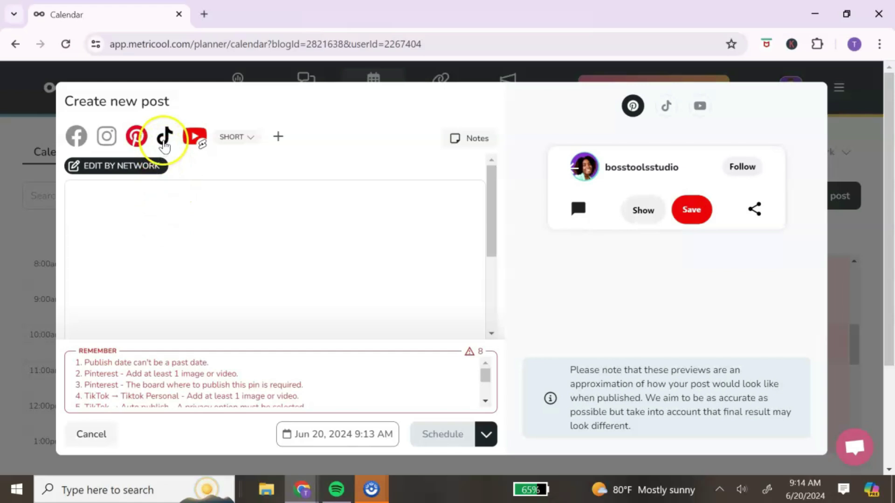
pyautogui.click(141, 142)
pyautogui.click(192, 136)
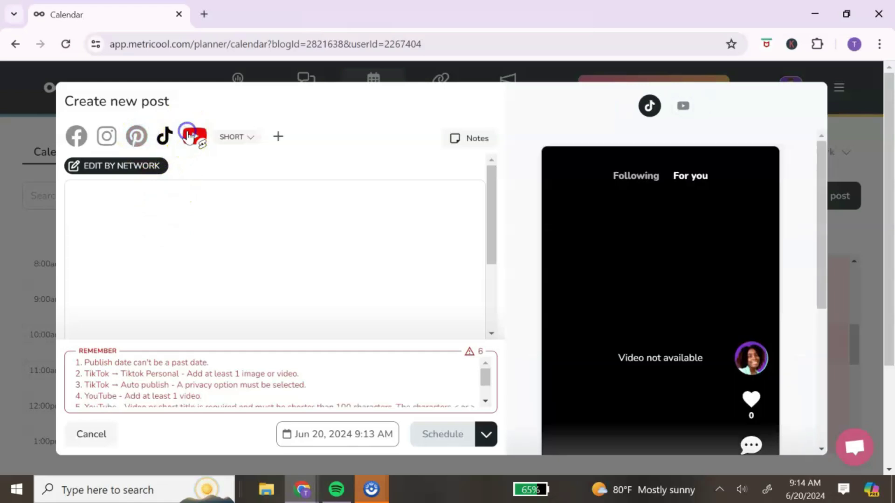
pyautogui.click(166, 187)
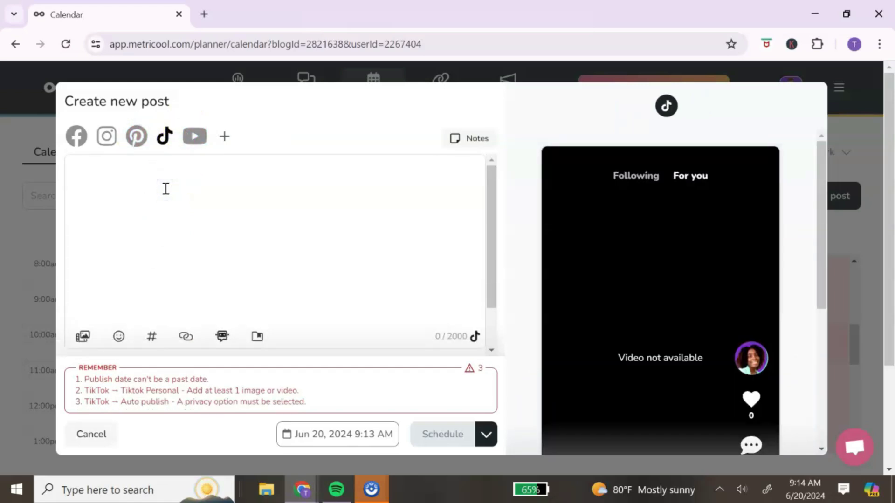
# Add Facebook and Instagram, keeping each one's post type set to Post.
pyautogui.click(76, 136)
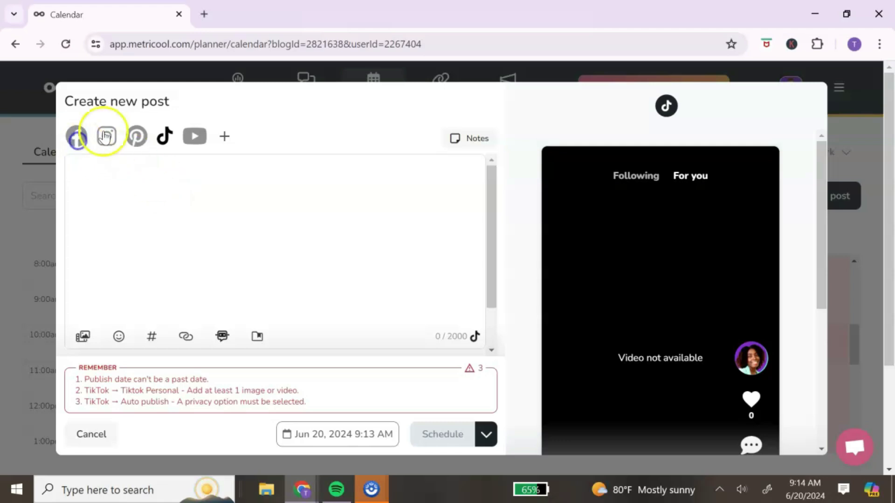
pyautogui.click(111, 137)
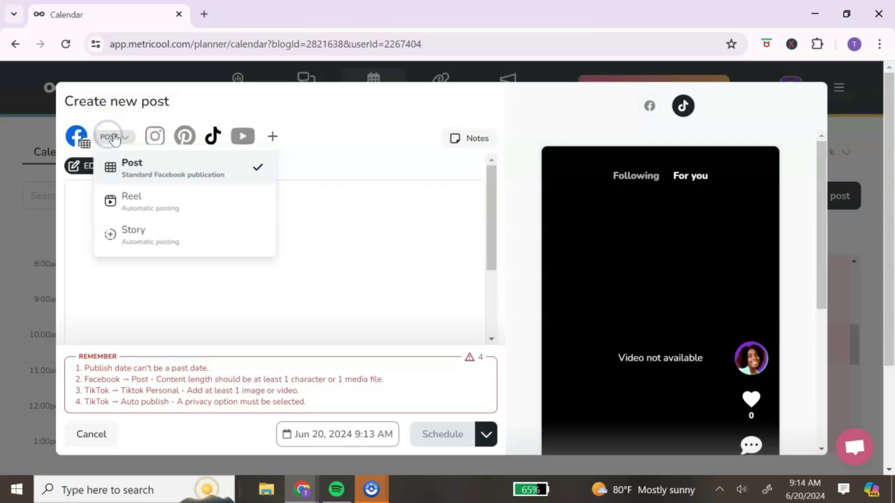
pyautogui.click(115, 139)
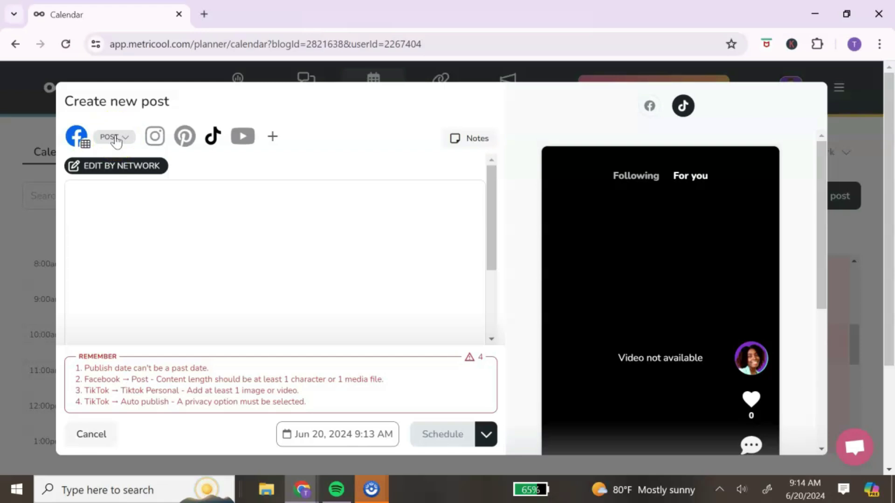
pyautogui.click(118, 139)
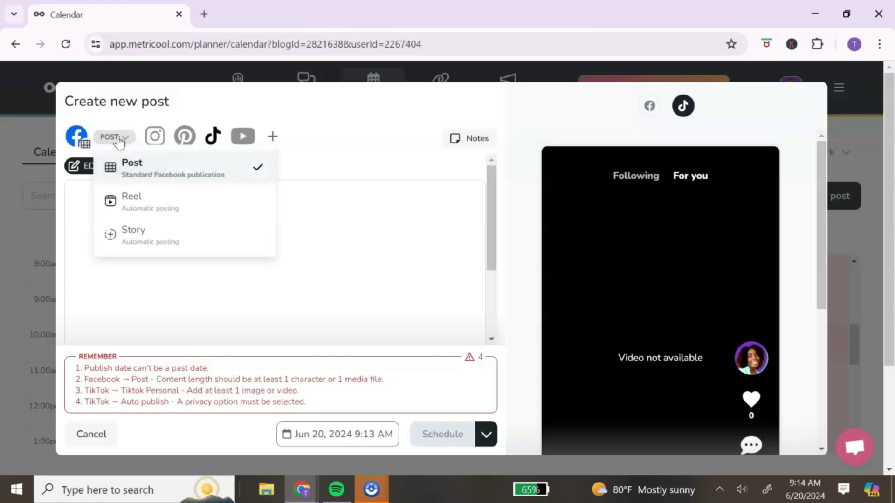
pyautogui.click(153, 136)
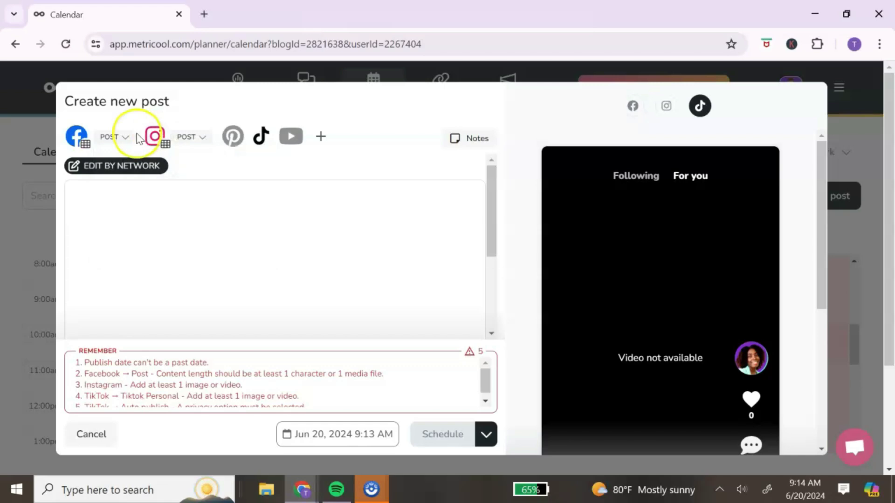
pyautogui.click(205, 138)
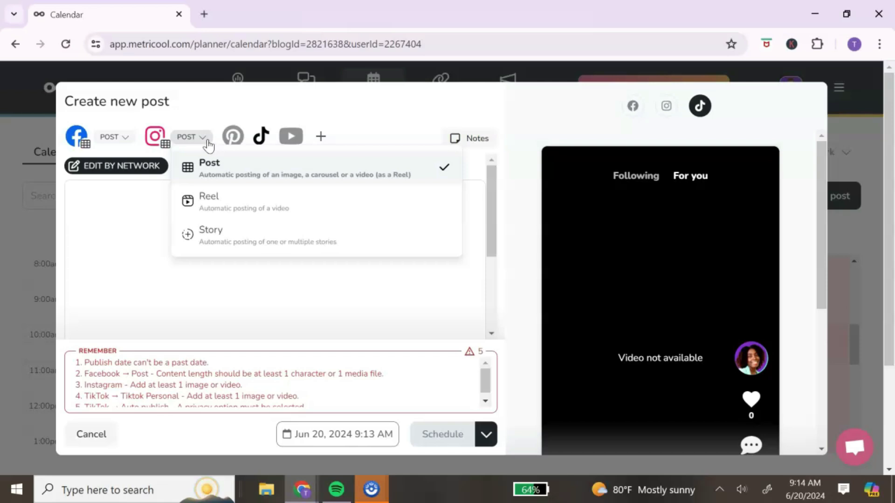
pyautogui.click(150, 187)
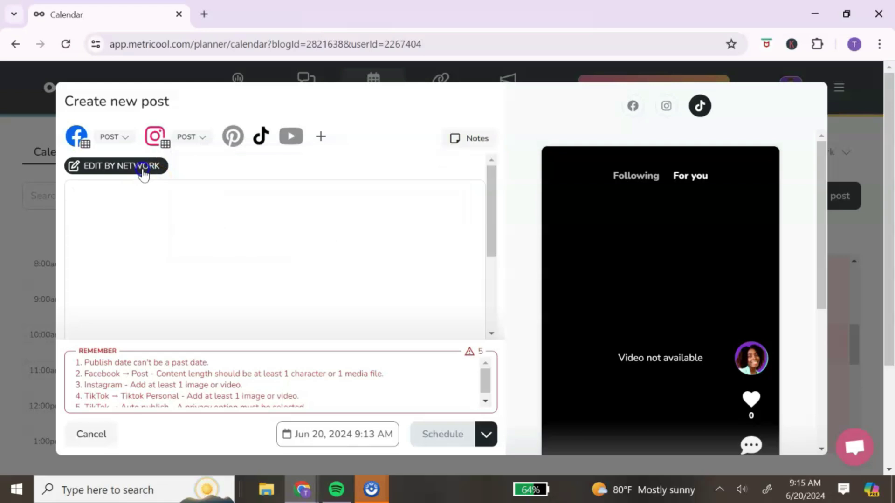
# Switch to per-network editing and add Pinterest alongside Facebook, Instagram and TikTok.
pyautogui.click(142, 167)
pyautogui.click(102, 196)
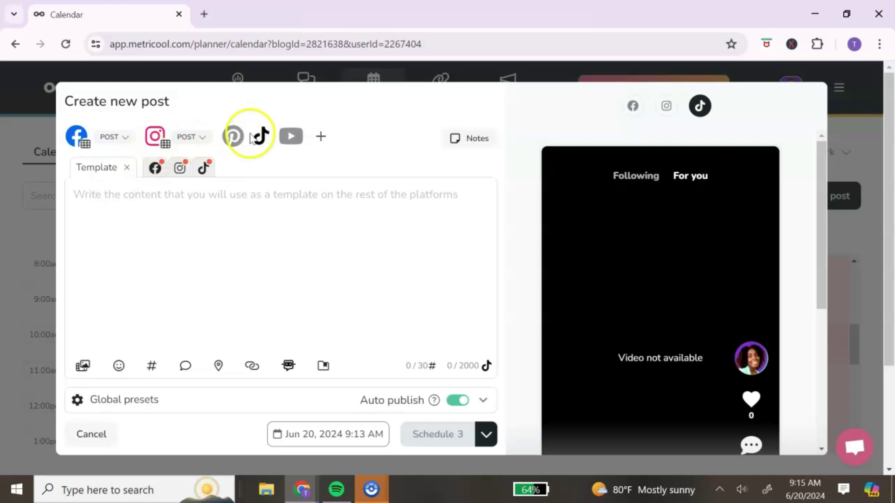
pyautogui.click(127, 167)
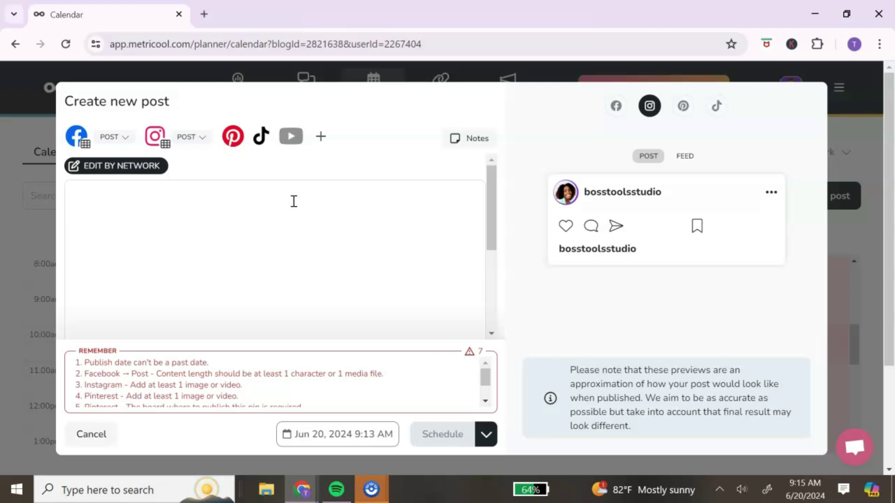
# Enter 'add caption' as the post caption.
pyautogui.click(487, 242)
pyautogui.moveTo(488, 233)
pyautogui.mouseDown()
pyautogui.moveTo(487, 272)
pyautogui.moveTo(488, 236)
pyautogui.mouseUp()
pyautogui.click(490, 279)
pyautogui.click(84, 192)
pyautogui.write('add caption')
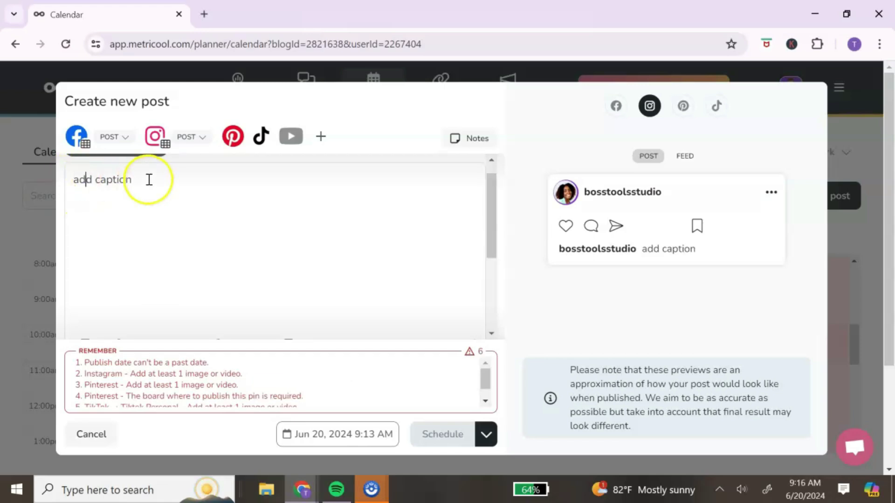
# Browse the Stories templates under the media options, then close them without adding media.
pyautogui.scroll(-3, 102, 215)
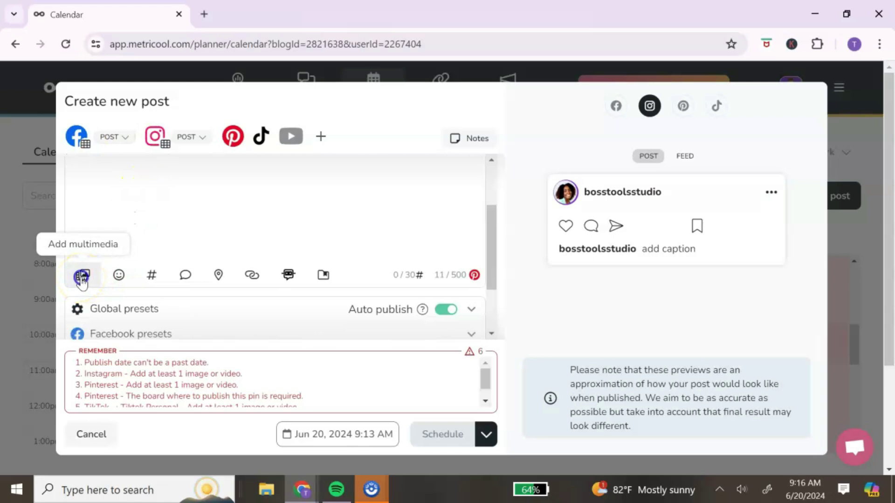
pyautogui.click(82, 281)
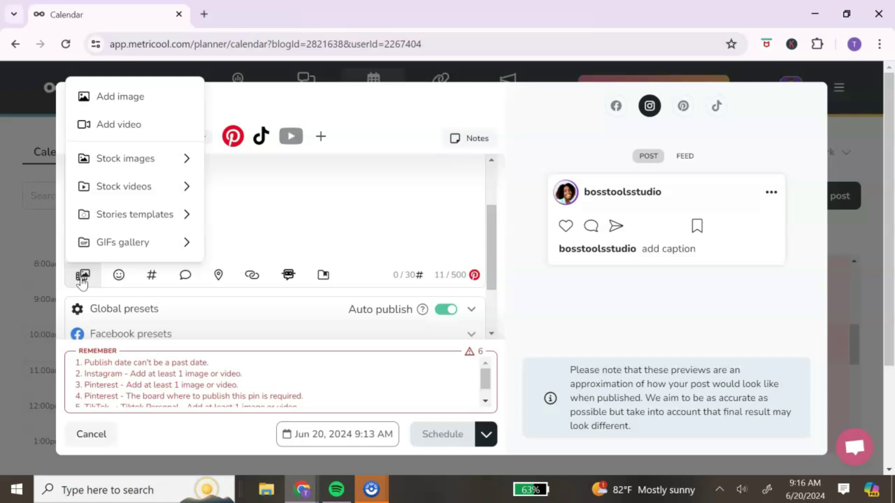
pyautogui.click(187, 216)
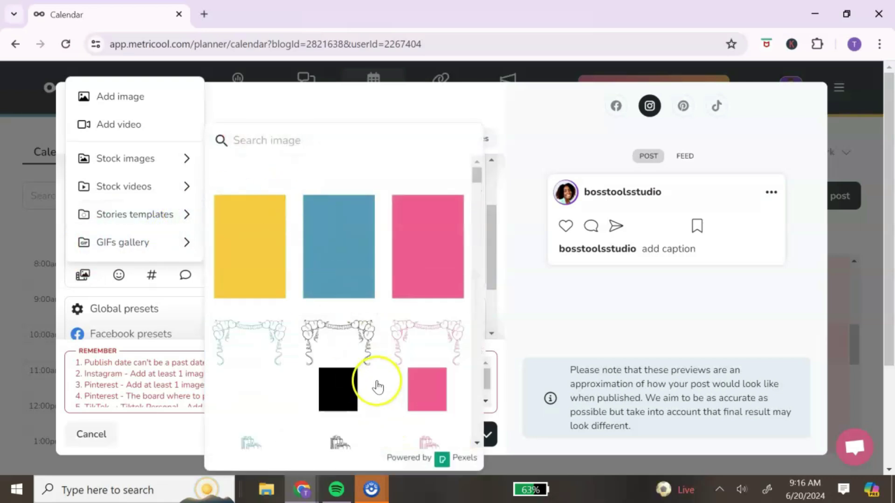
pyautogui.scroll(-3, 364, 280)
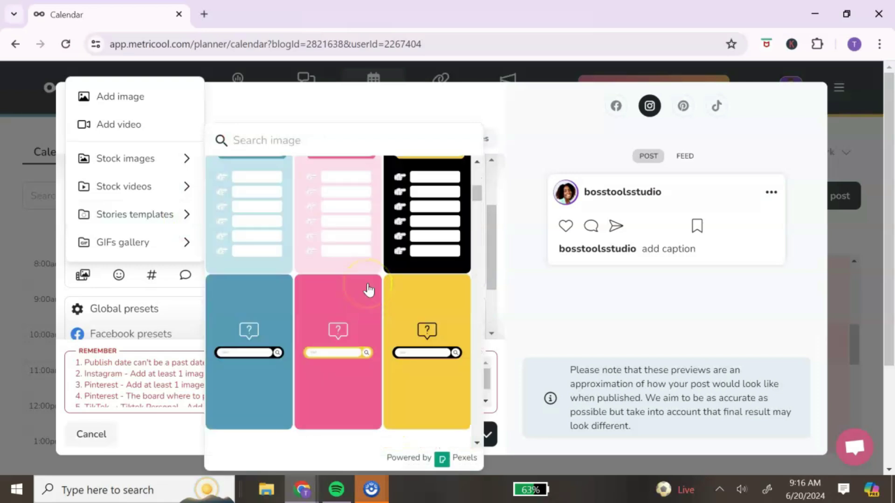
pyautogui.scroll(2, 327, 266)
pyautogui.click(124, 274)
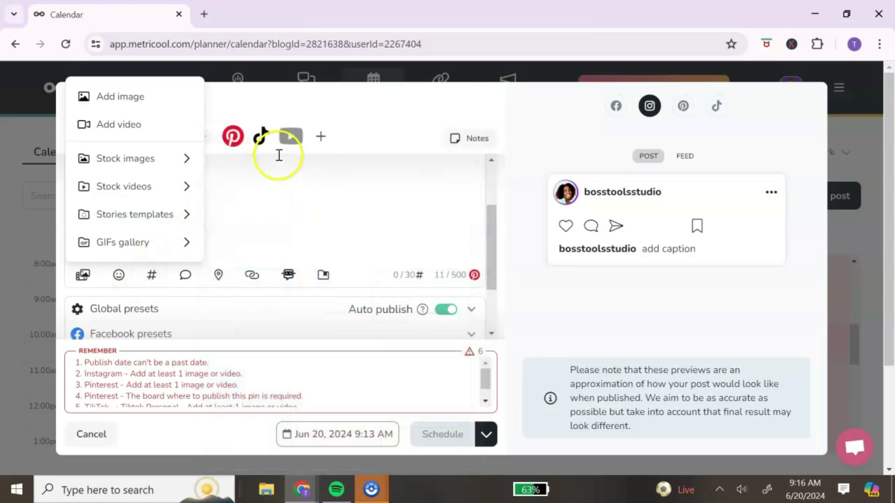
pyautogui.click(252, 198)
pyautogui.click(122, 280)
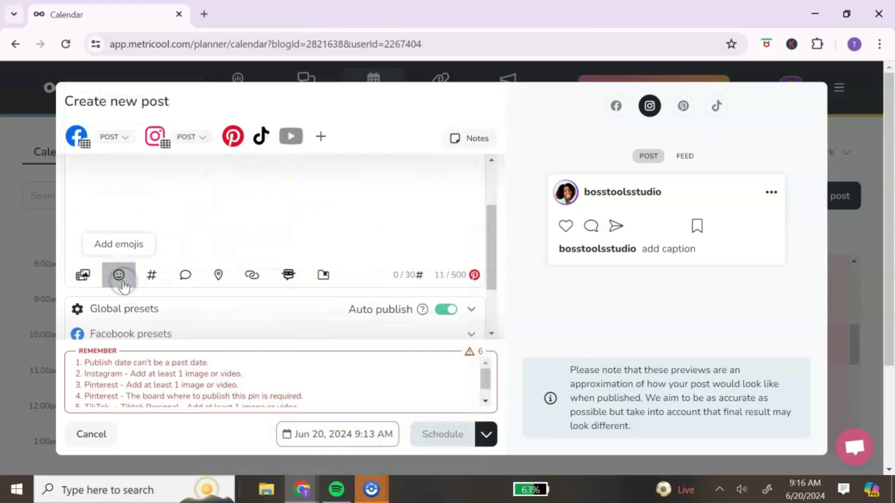
# Insert a 😞 disappointed-face emoji at the end of the caption.
pyautogui.click(281, 246)
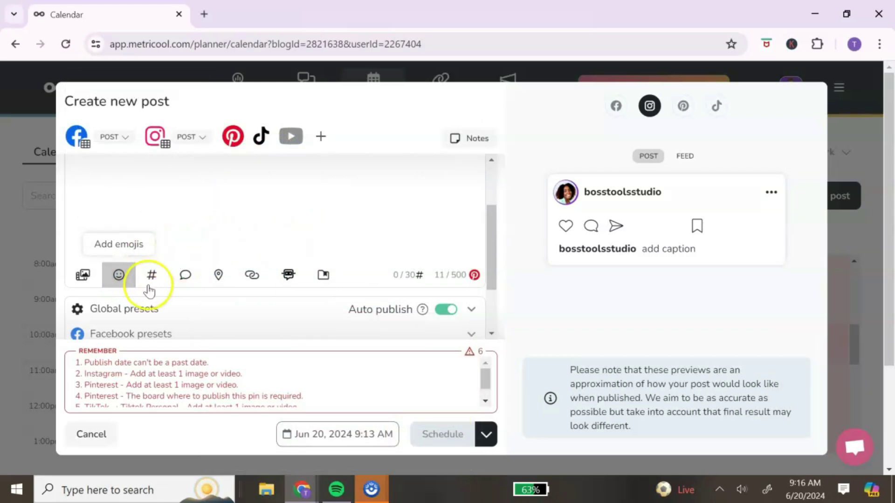
pyautogui.click(118, 275)
pyautogui.click(154, 280)
# View the TikTok hashtag suggestions, then close them unused.
pyautogui.click(152, 276)
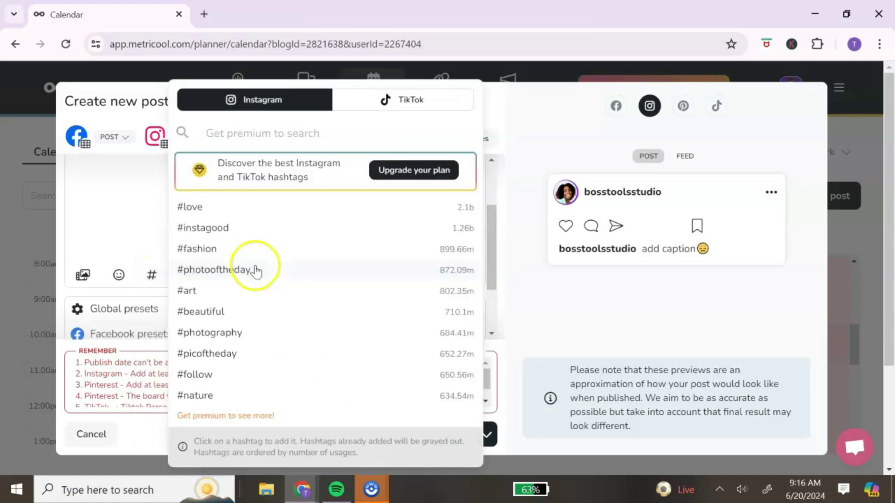
pyautogui.click(384, 104)
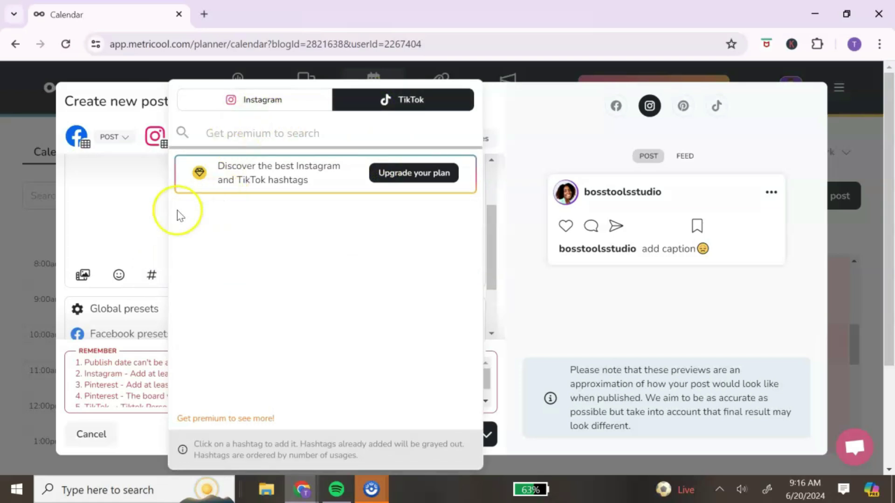
pyautogui.click(138, 224)
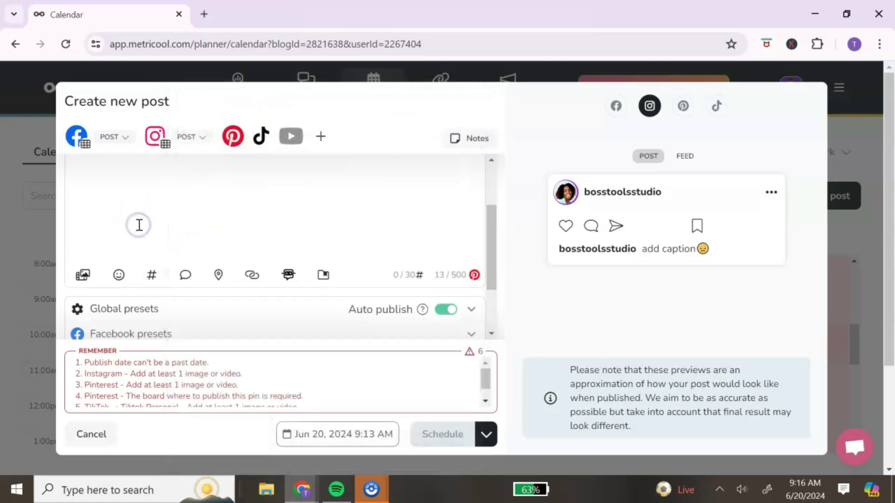
# Open the first-comment box and the AI text generator, closing both without using them.
pyautogui.click(186, 275)
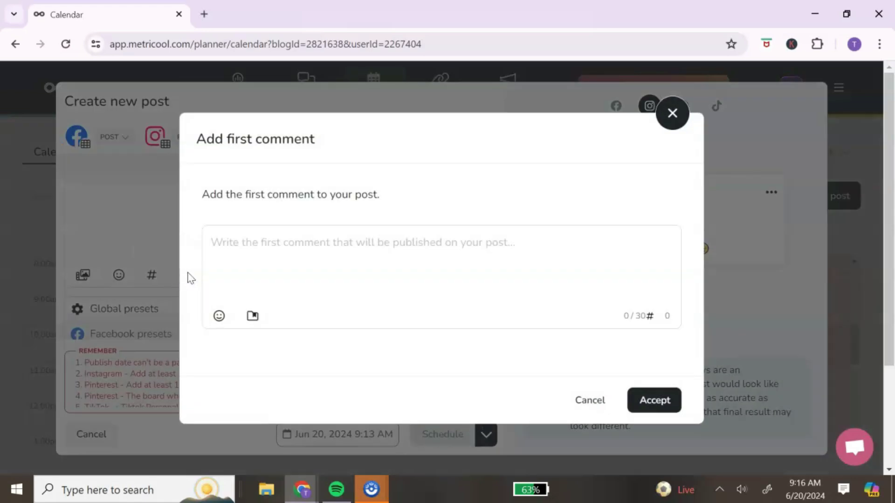
pyautogui.click(672, 112)
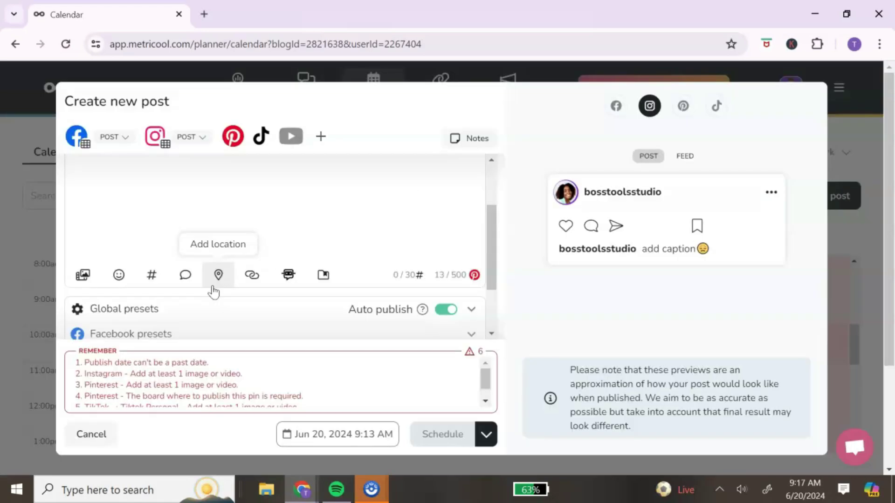
pyautogui.click(290, 276)
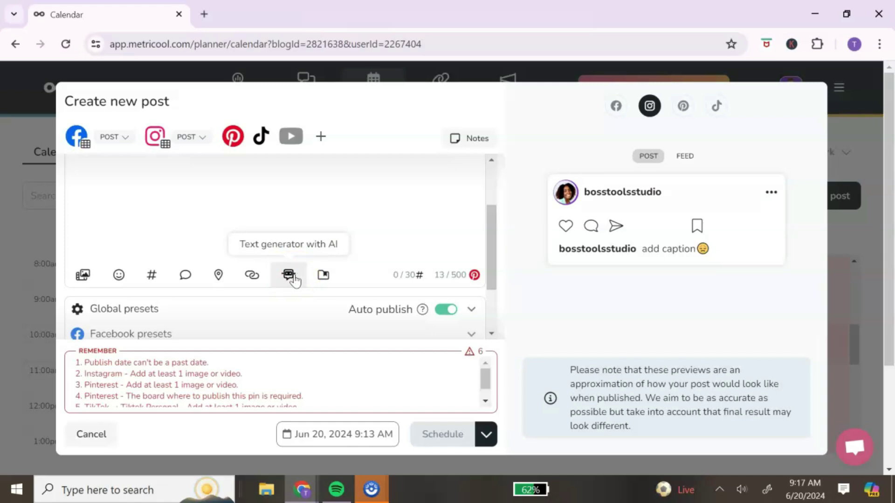
pyautogui.click(290, 276)
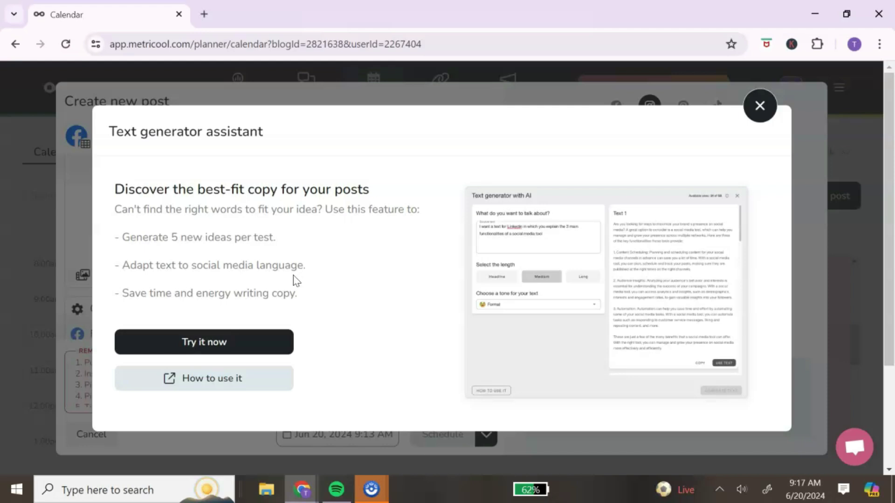
pyautogui.press('Escape')
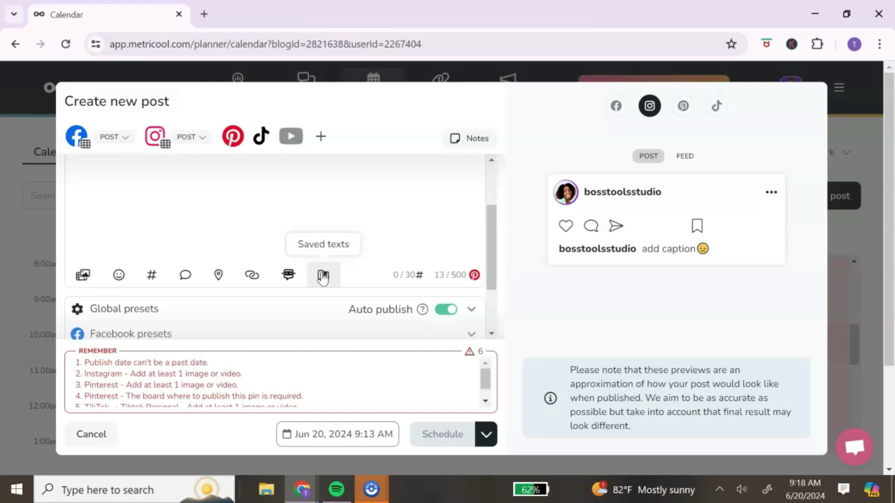
# Set Facebook and Instagram to publish as Reels and add YouTube to the networks.
pyautogui.scroll(3, 323, 277)
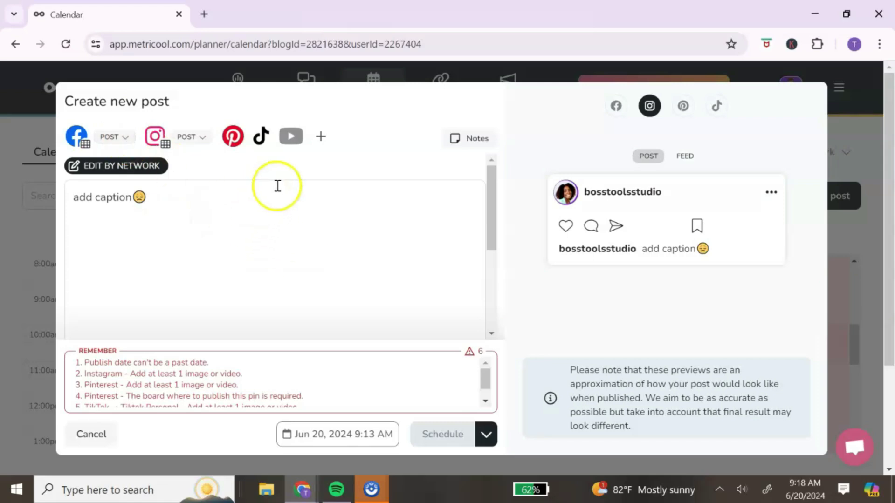
pyautogui.click(126, 138)
pyautogui.click(132, 202)
pyautogui.click(195, 136)
pyautogui.click(200, 202)
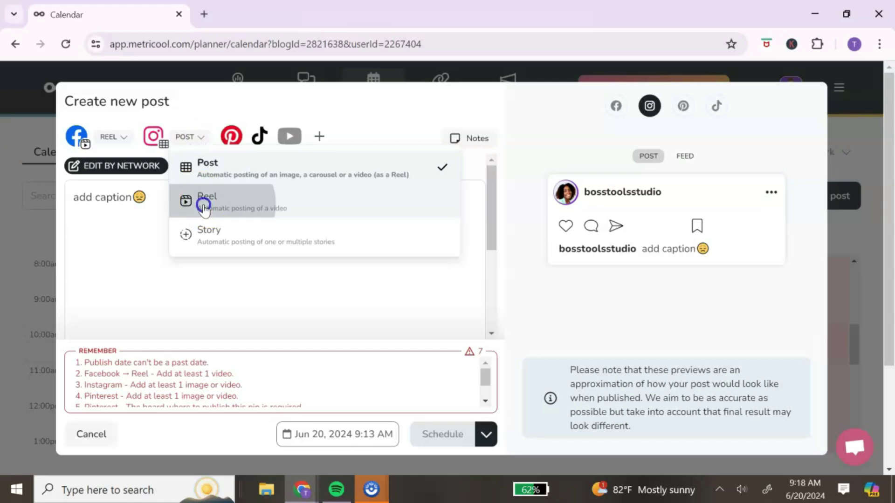
pyautogui.click(292, 139)
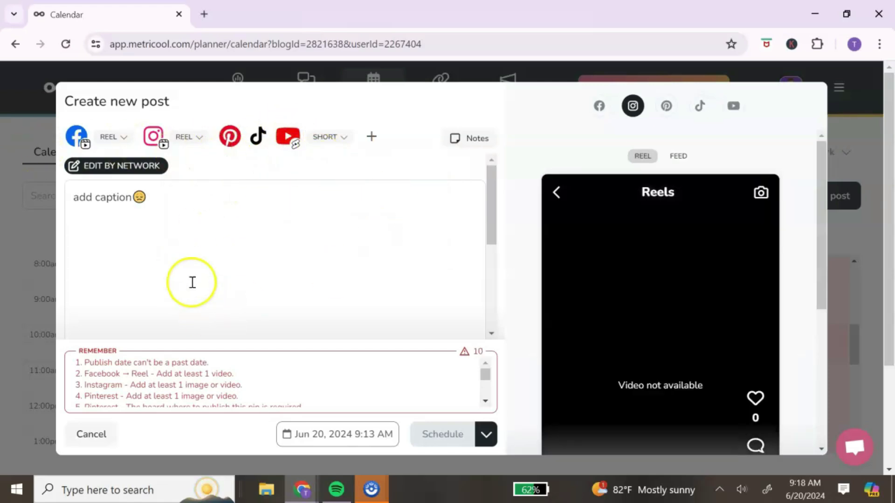
# Attach the 'Ready to shine' stock video of the plant with pink text.
pyautogui.click(180, 219)
pyautogui.scroll(-3, 176, 240)
pyautogui.click(82, 222)
pyautogui.moveTo(116, 189)
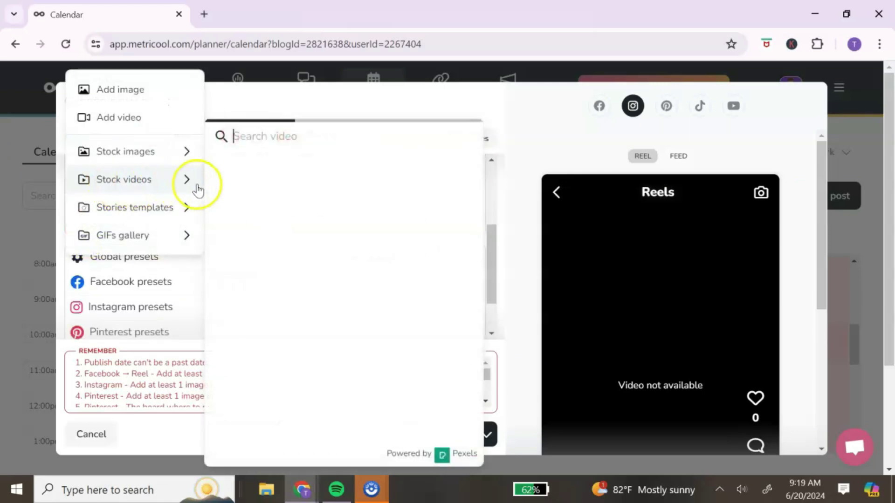
pyautogui.click(149, 122)
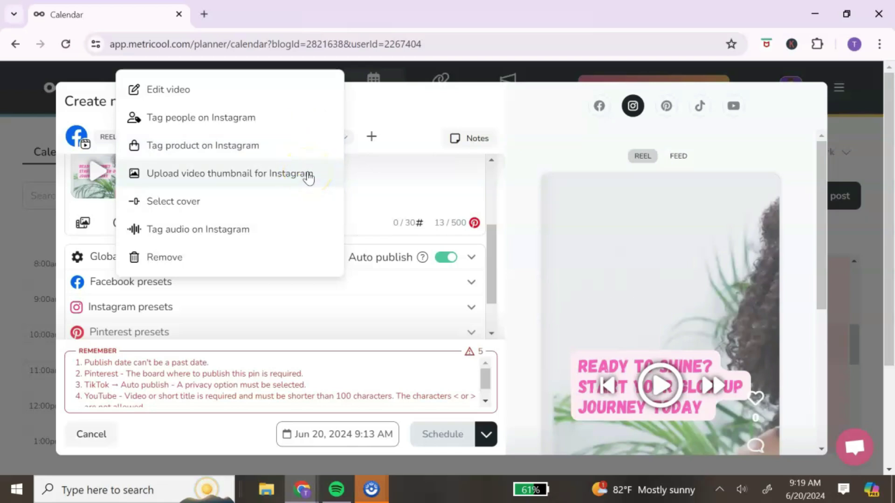
pyautogui.scroll(2, 459, 273)
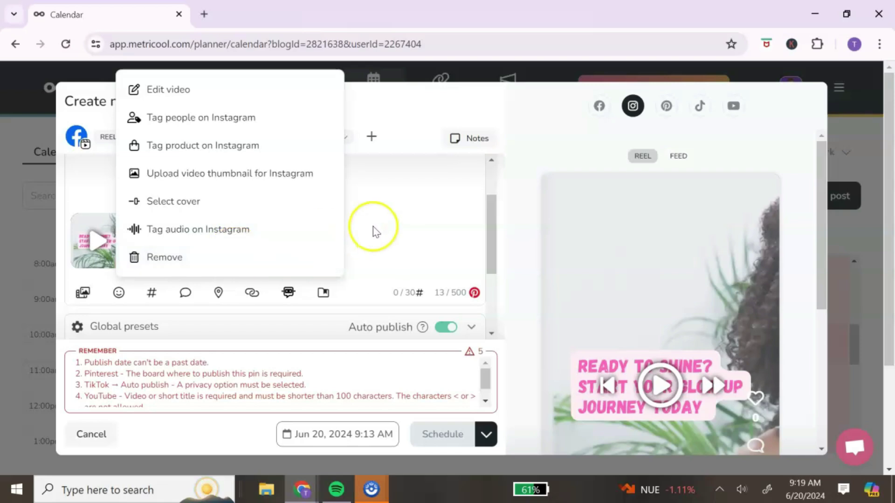
pyautogui.click(372, 227)
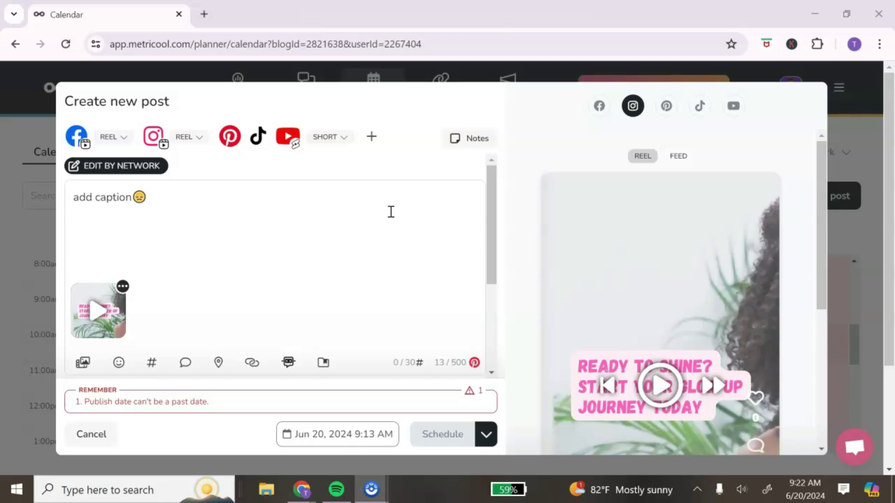
# Preview the reel on Facebook, Instagram, Pinterest, TikTok and YouTube Shorts, scrolling the Shorts preview.
pyautogui.click(705, 205)
pyautogui.click(599, 108)
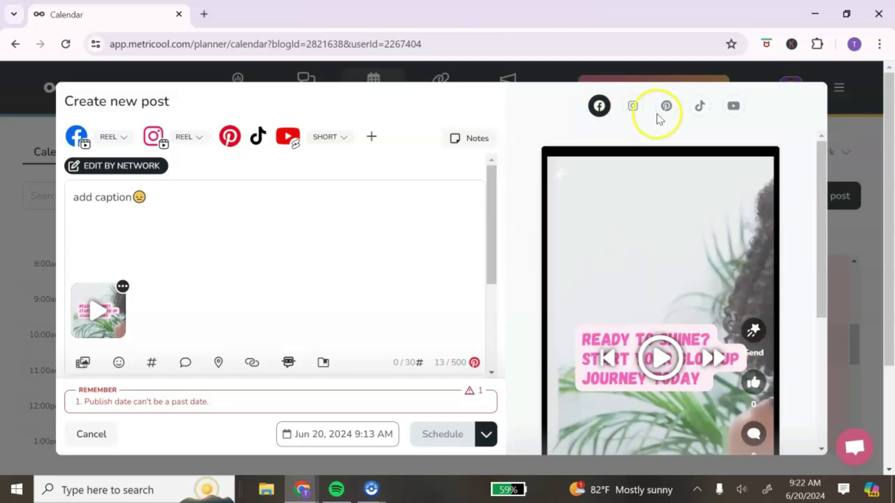
pyautogui.click(632, 107)
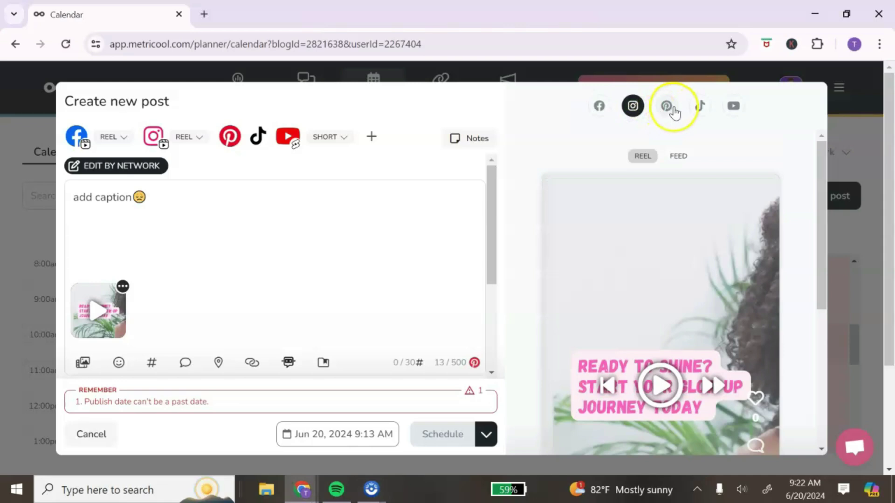
pyautogui.click(673, 111)
pyautogui.click(695, 114)
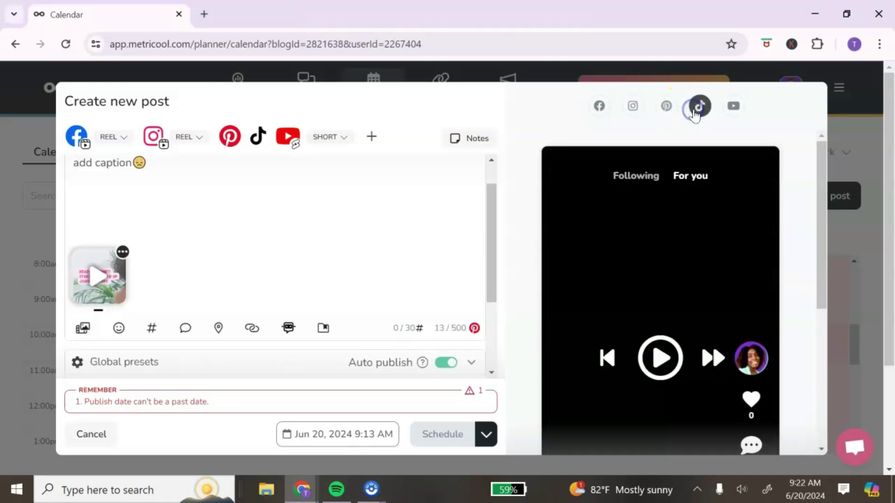
pyautogui.click(730, 111)
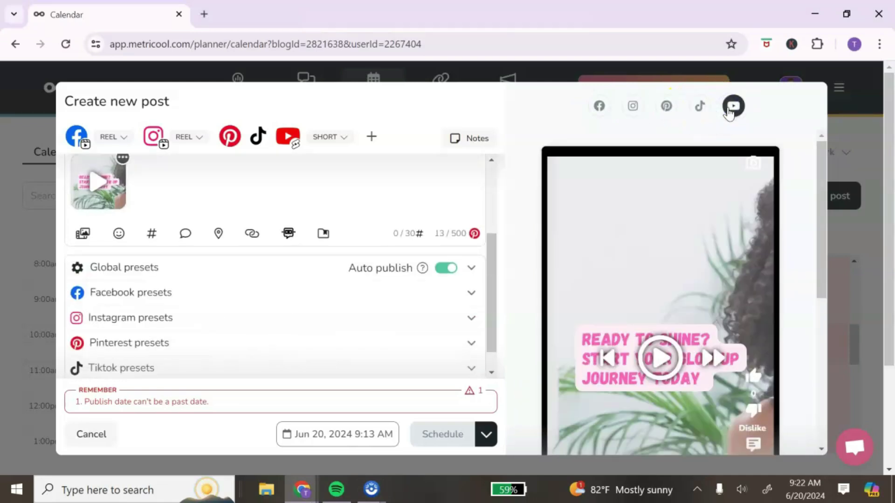
pyautogui.scroll(-3, 753, 216)
pyautogui.scroll(-3, 754, 216)
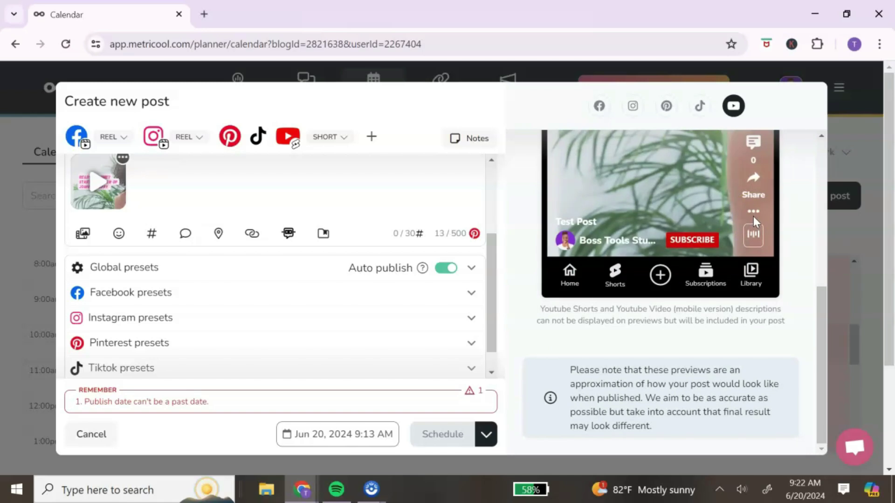
pyautogui.scroll(6, 575, 312)
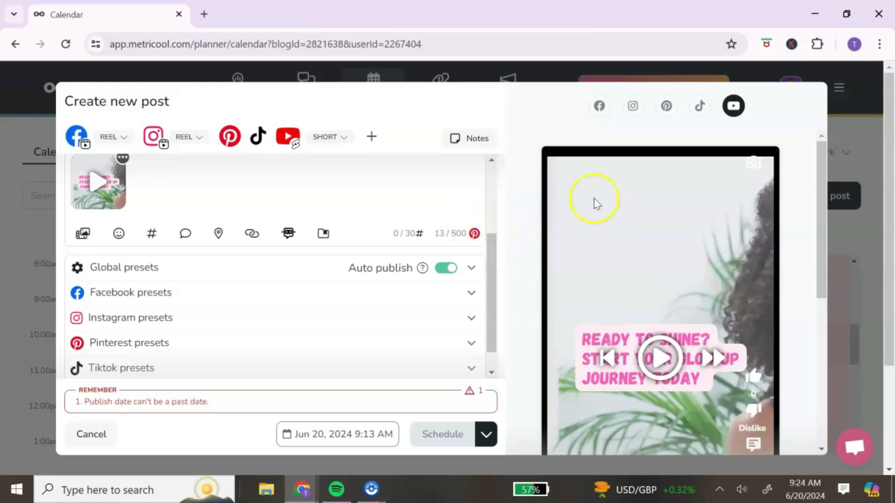
pyautogui.scroll(-5, 698, 166)
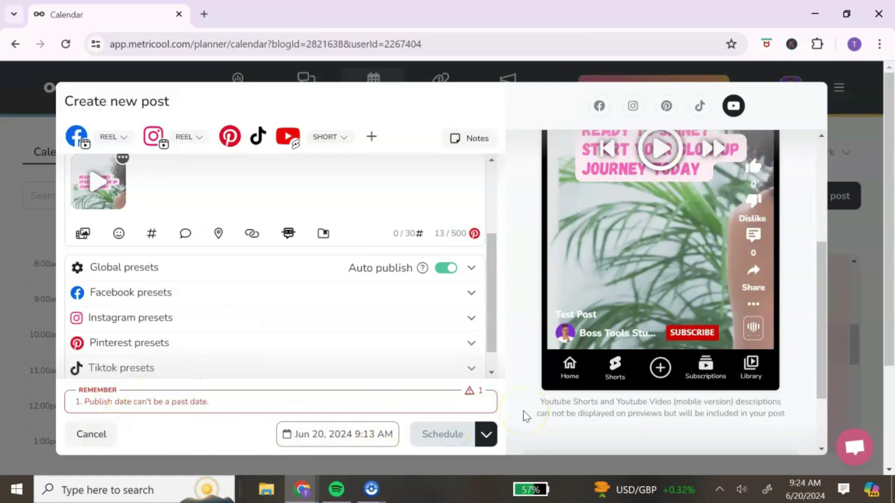
# Set the publish date and time to June 22 at 9:13 PM.
pyautogui.click(354, 436)
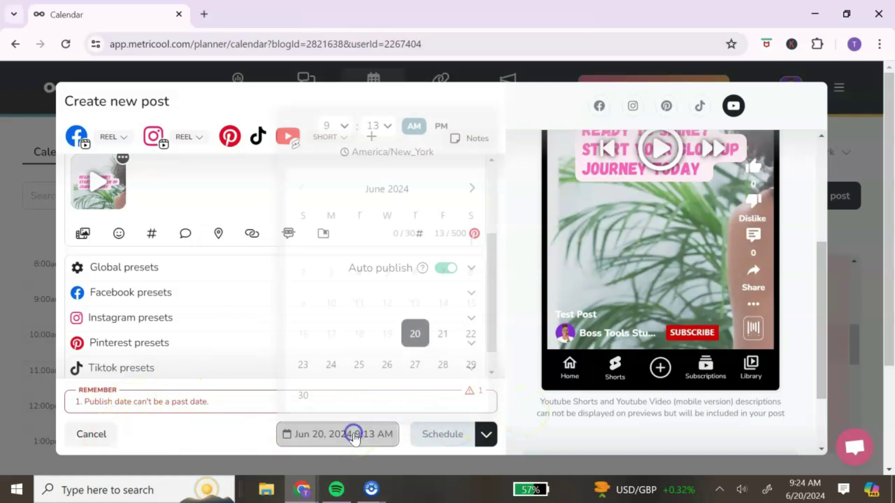
pyautogui.click(345, 126)
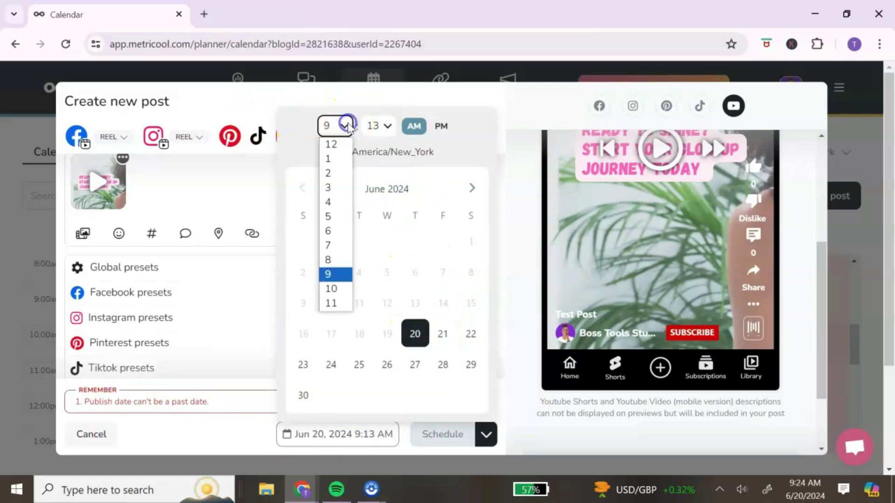
pyautogui.click(374, 125)
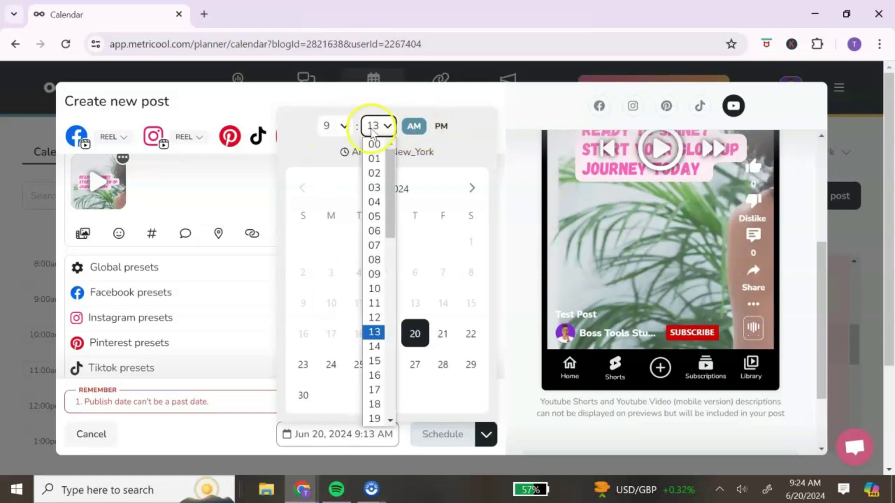
pyautogui.click(444, 150)
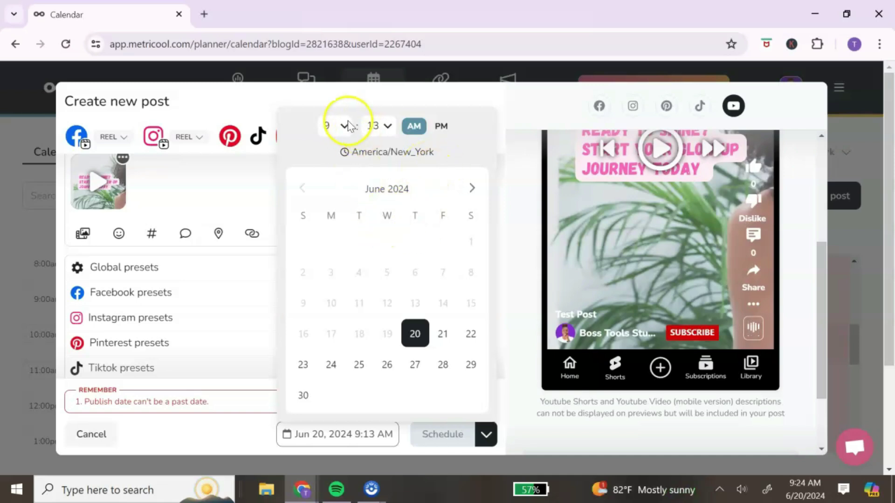
pyautogui.click(441, 126)
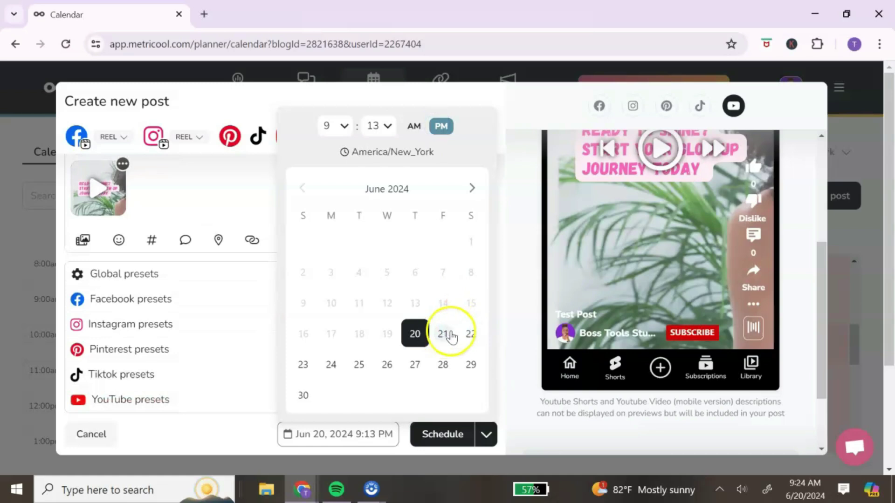
pyautogui.click(468, 335)
pyautogui.click(536, 442)
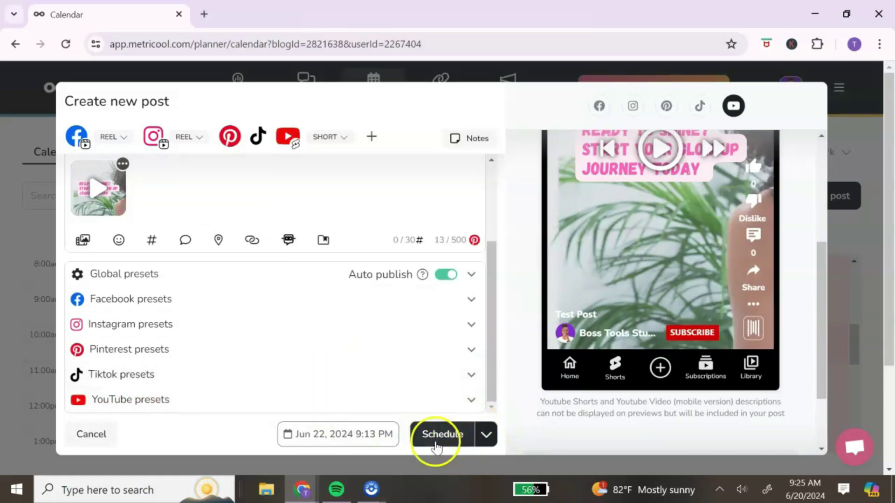
# Check the publishing options and schedule the post onto the calendar.
pyautogui.click(477, 443)
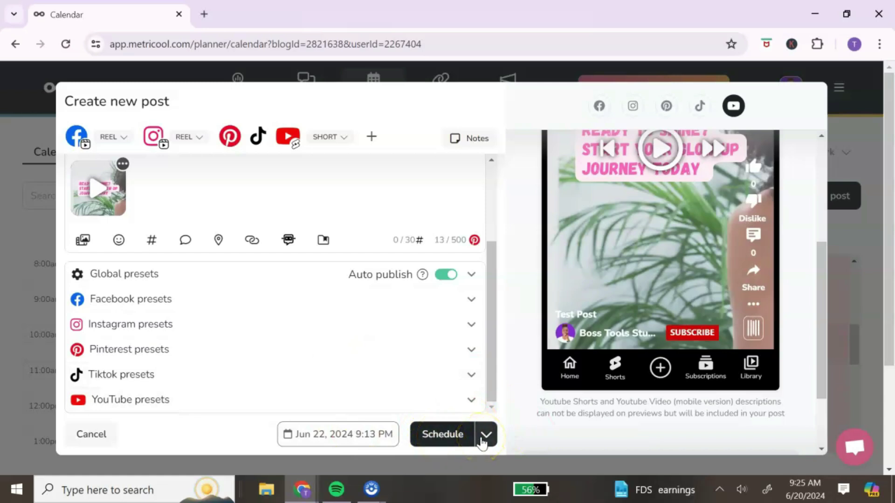
pyautogui.click(482, 442)
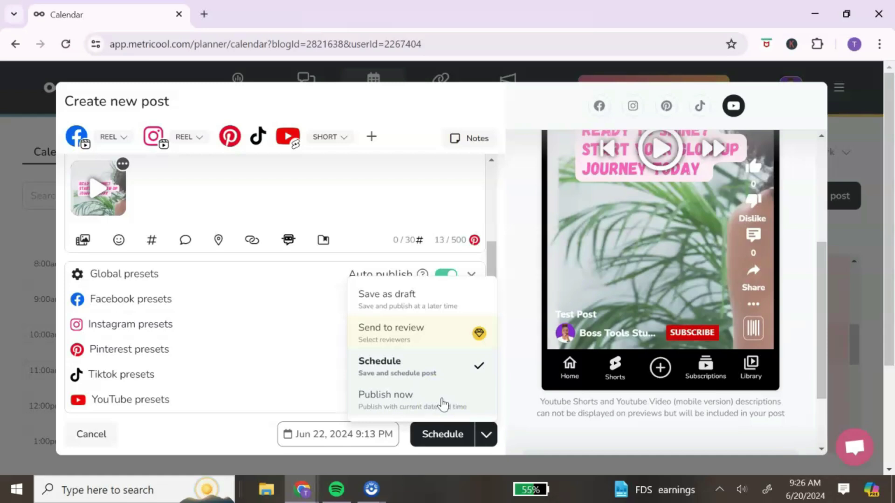
pyautogui.click(444, 434)
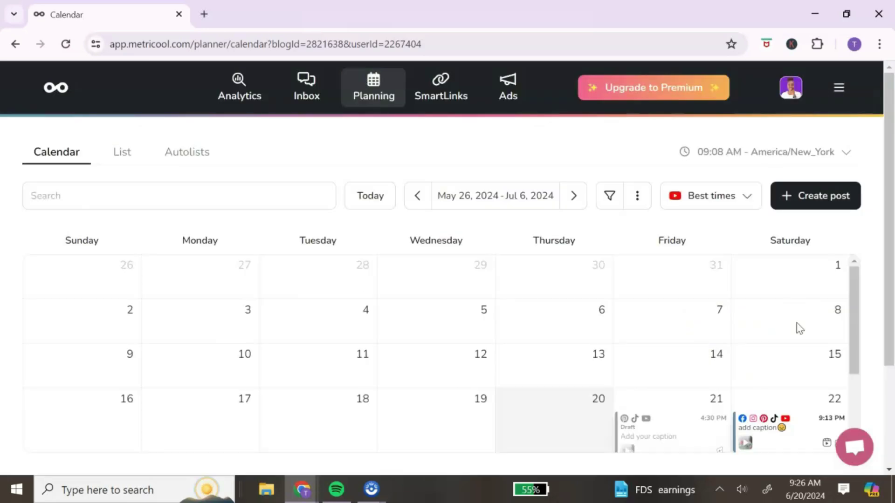
pyautogui.scroll(-2, 800, 329)
pyautogui.click(788, 276)
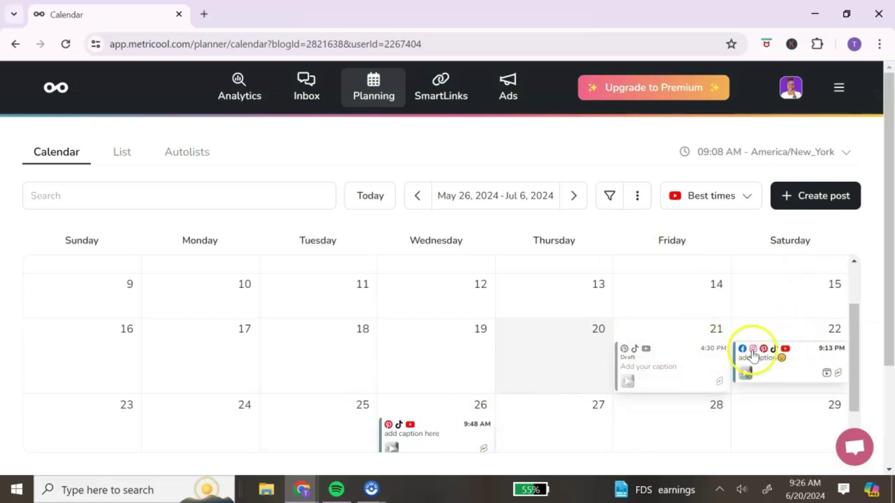
pyautogui.moveTo(789, 351)
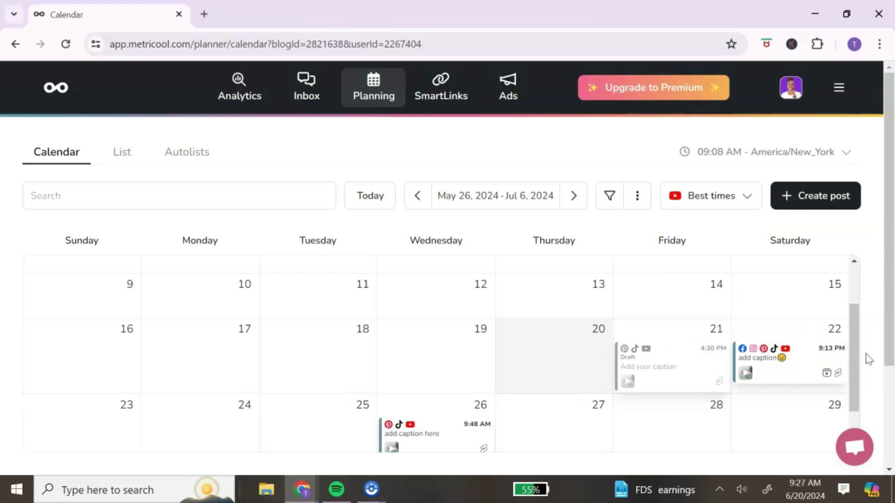
pyautogui.moveTo(406, 445)
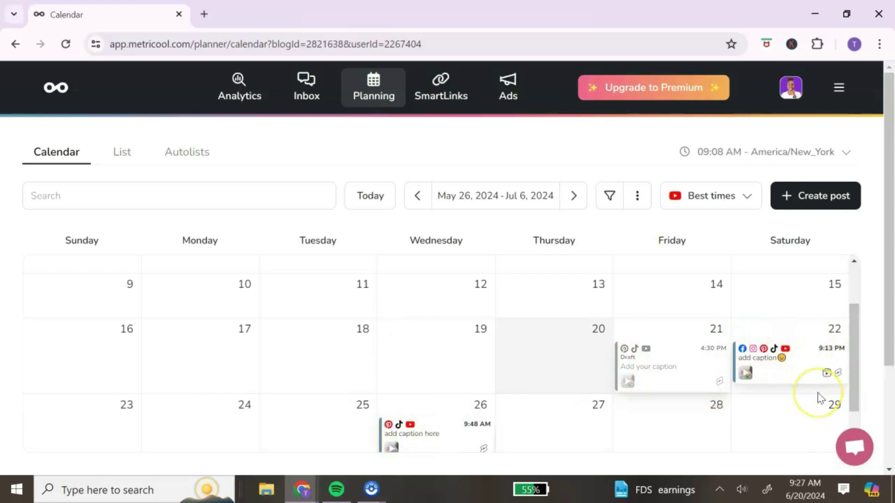
pyautogui.click(609, 196)
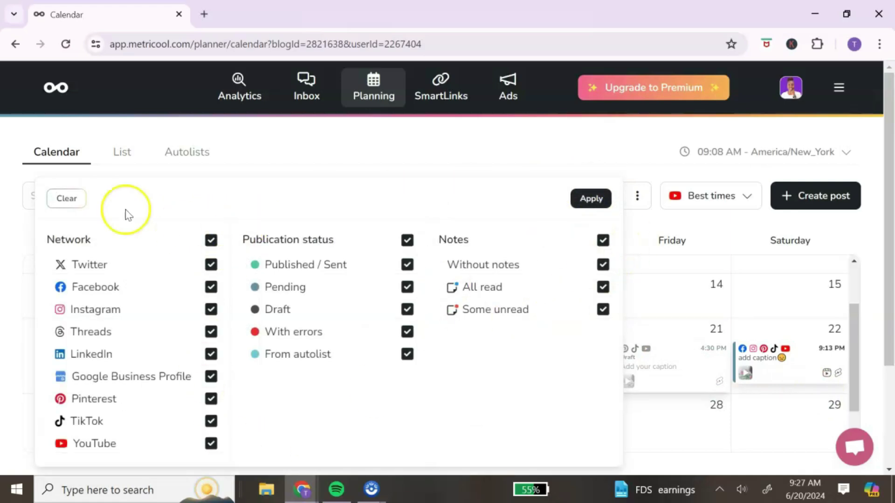
pyautogui.click(69, 199)
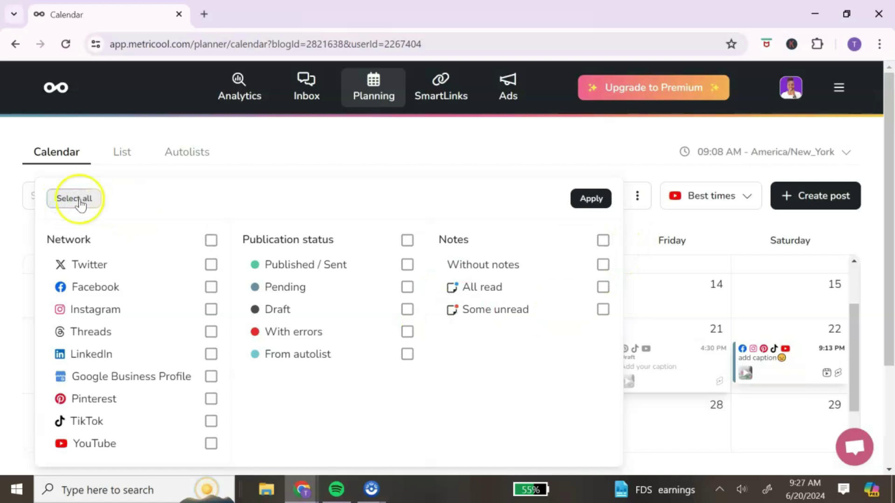
pyautogui.click(56, 198)
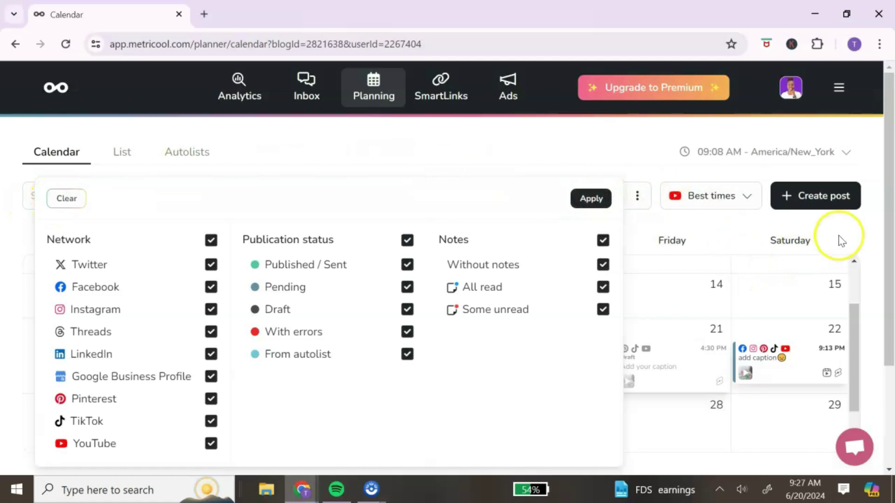
pyautogui.click(841, 241)
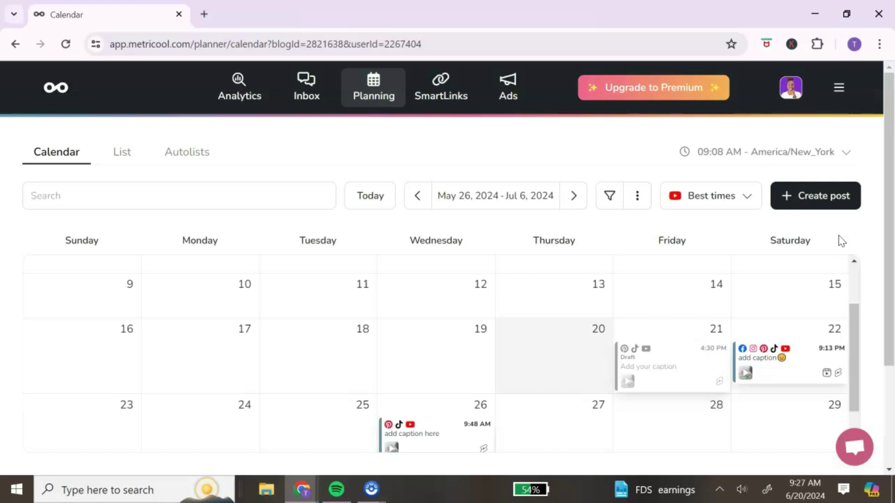
pyautogui.click(69, 446)
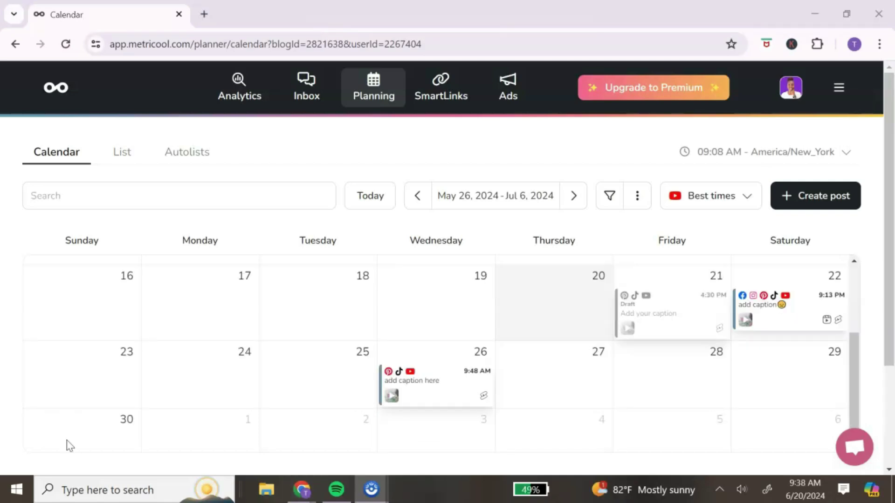